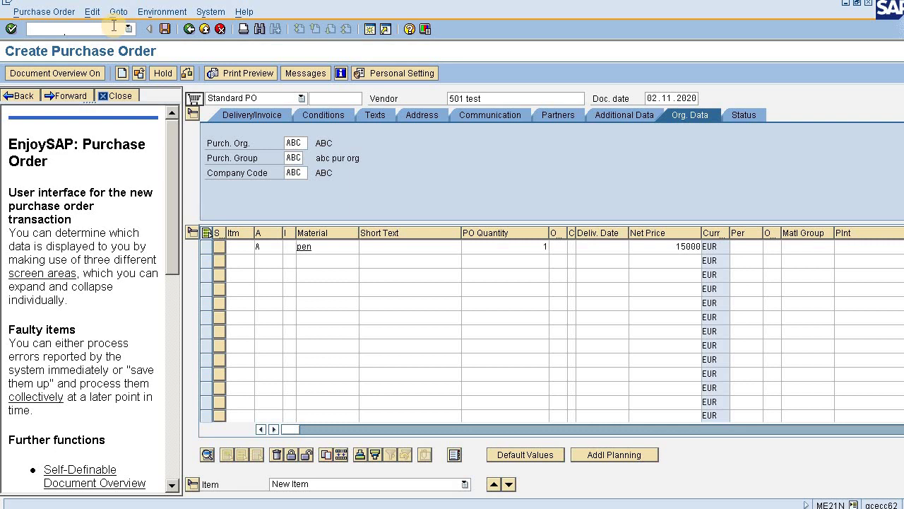
- Start a new standard purchase order with transaction /nme21n and set the vendor to 501
type("/nme21n")
key("Return")
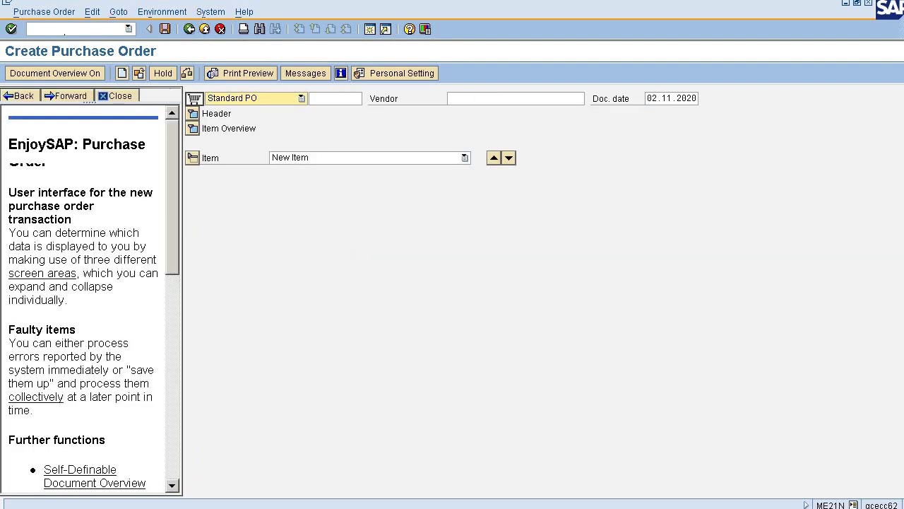
left_click(471, 99)
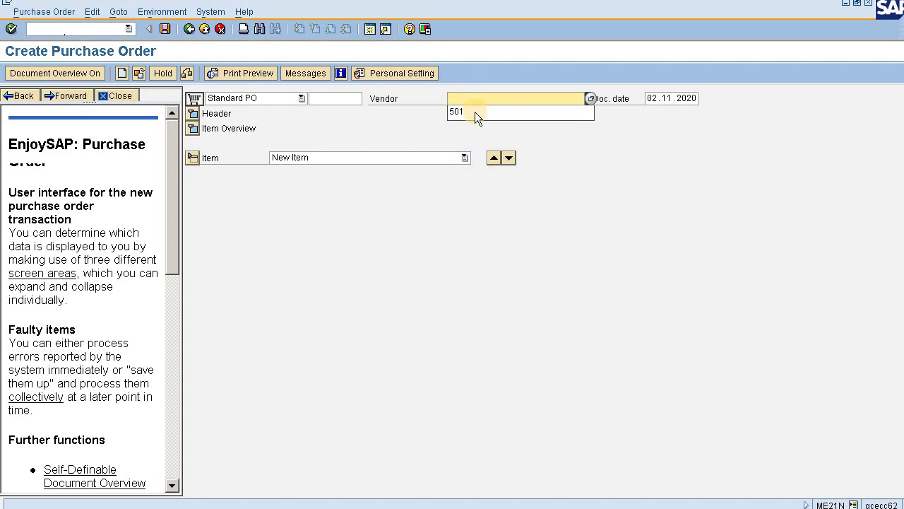
left_click(474, 112)
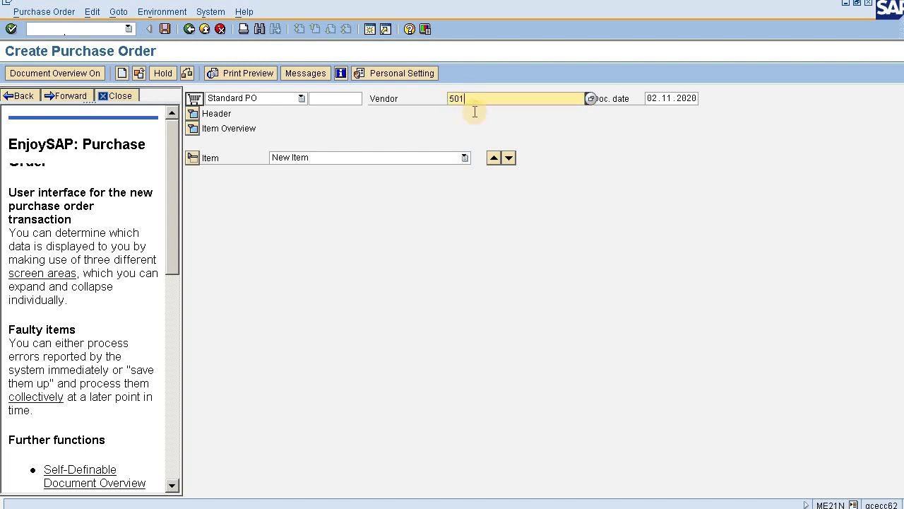
key("Return")
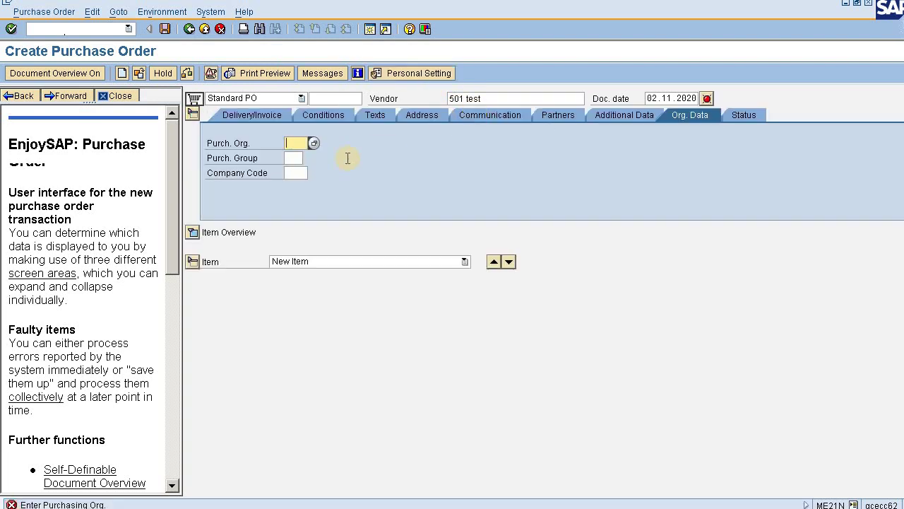
- Set the purchasing organization, purchasing group and company code to ABC, and the order currency to EUR
left_click(309, 158)
left_click(296, 155)
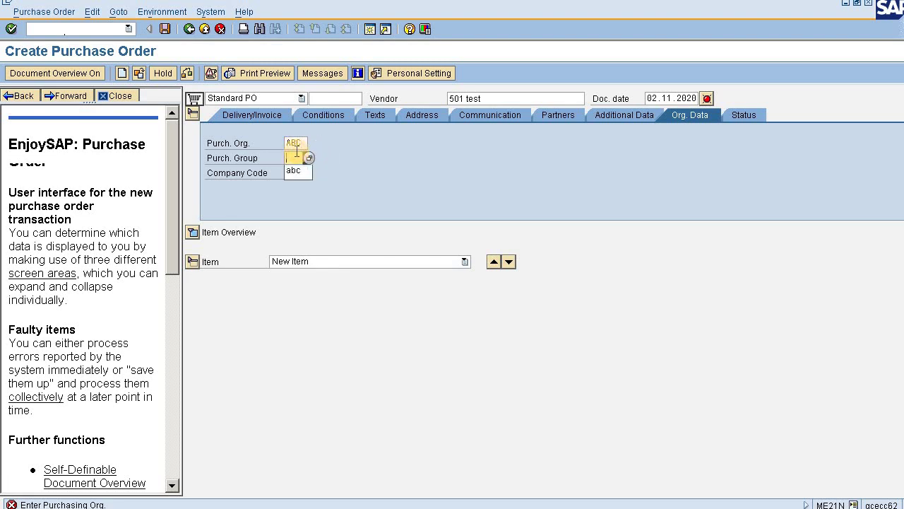
left_click(296, 172)
left_click(297, 172)
key("Return")
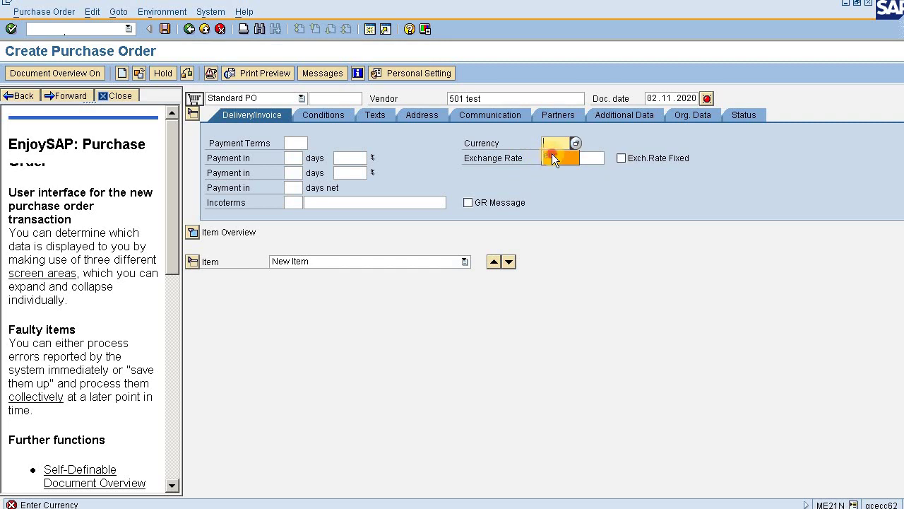
left_click(552, 154)
key("Return")
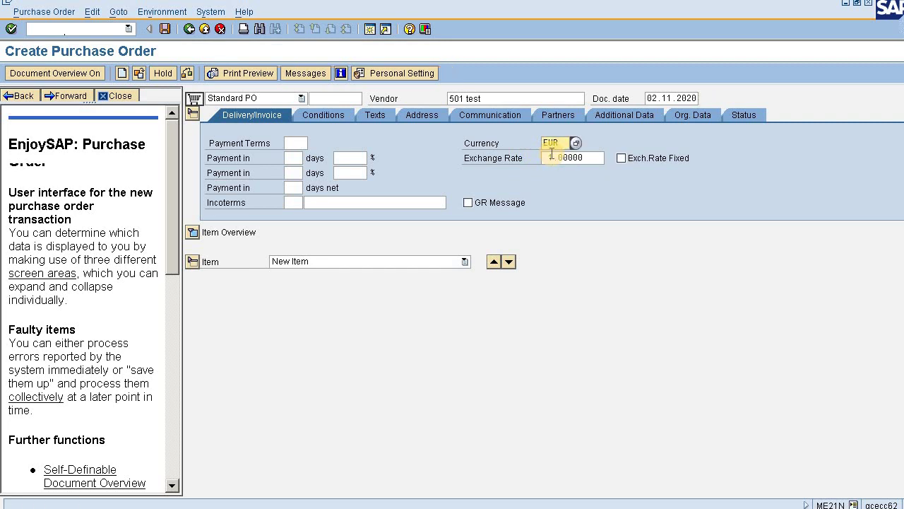
- Expand the item overview and enter a line for material pen with quantity 1 and net price 15000
left_click(194, 232)
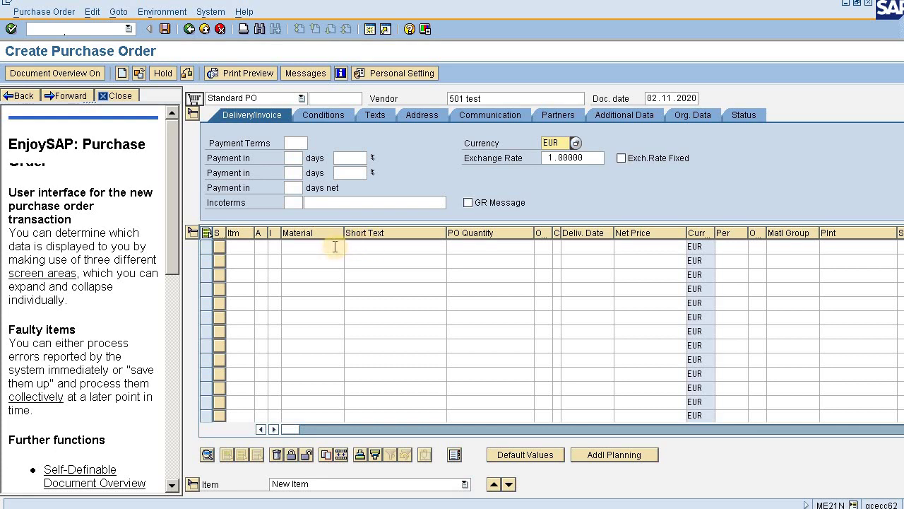
left_click(334, 246)
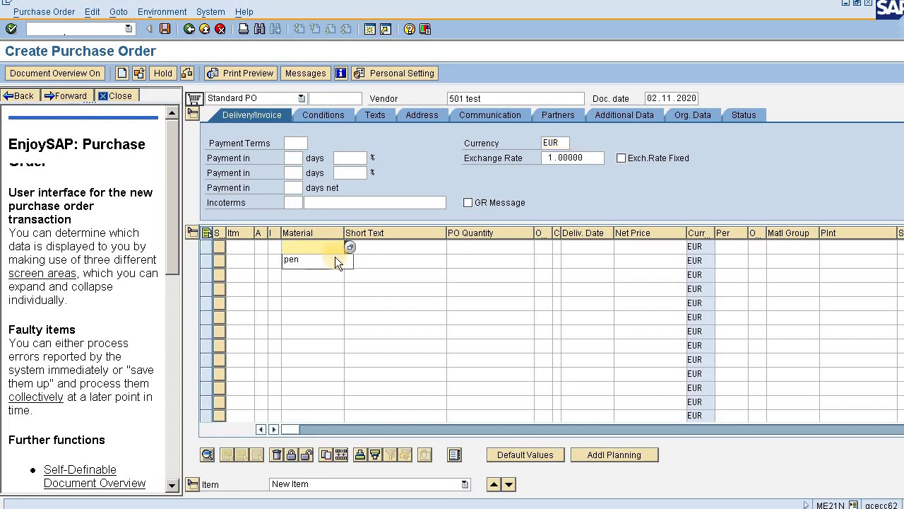
left_click(335, 260)
left_click(475, 247)
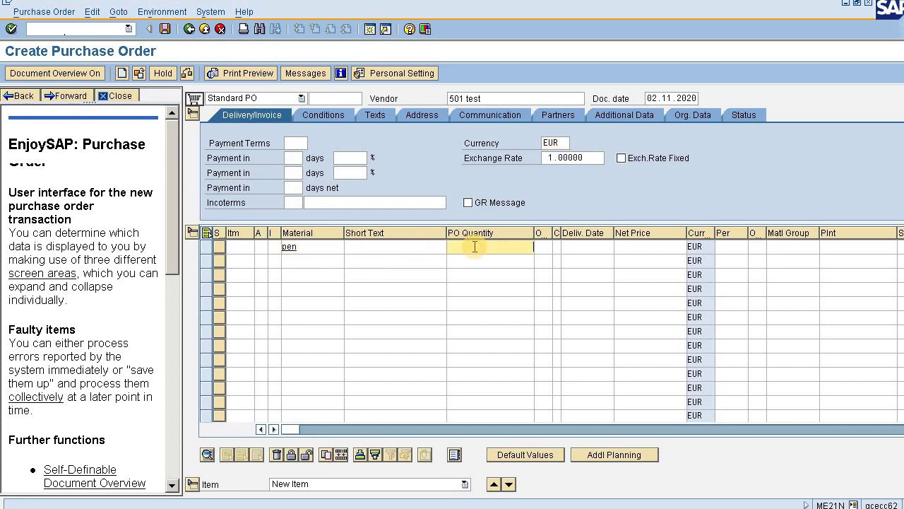
left_click(491, 260)
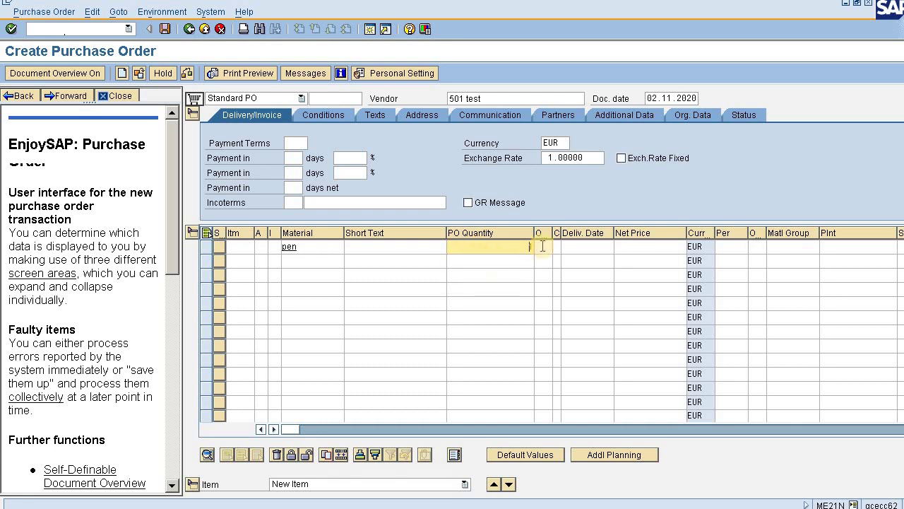
left_click(638, 246)
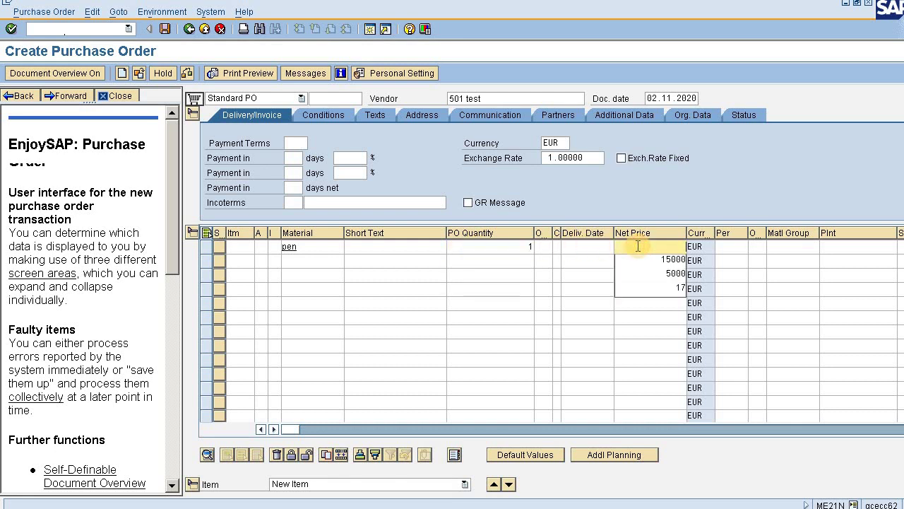
left_click(657, 259)
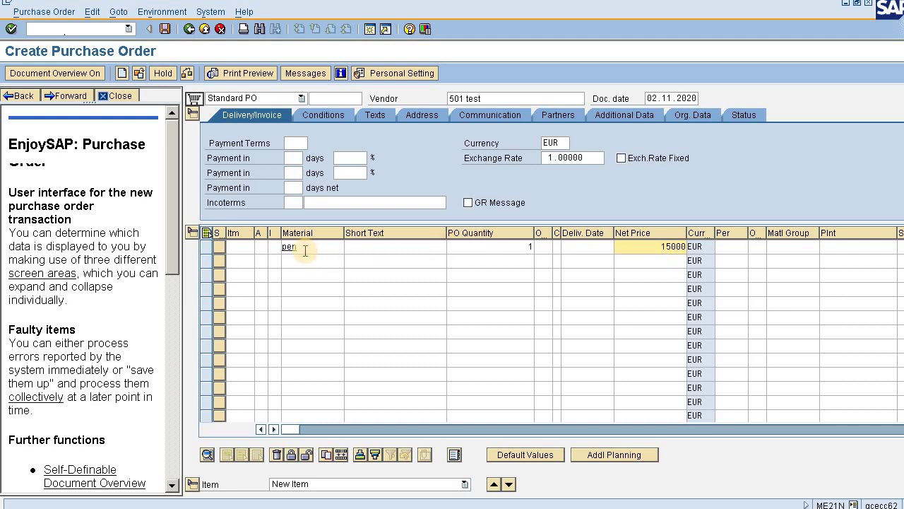
- Widen the account assignment category column and set the pen item's category to A (Asset)
left_click(265, 247)
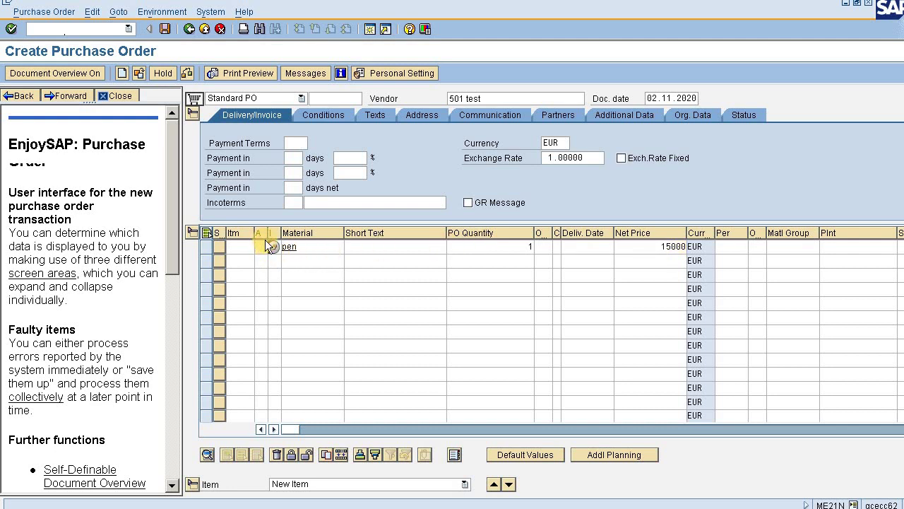
left_click_drag(269, 234, 288, 240)
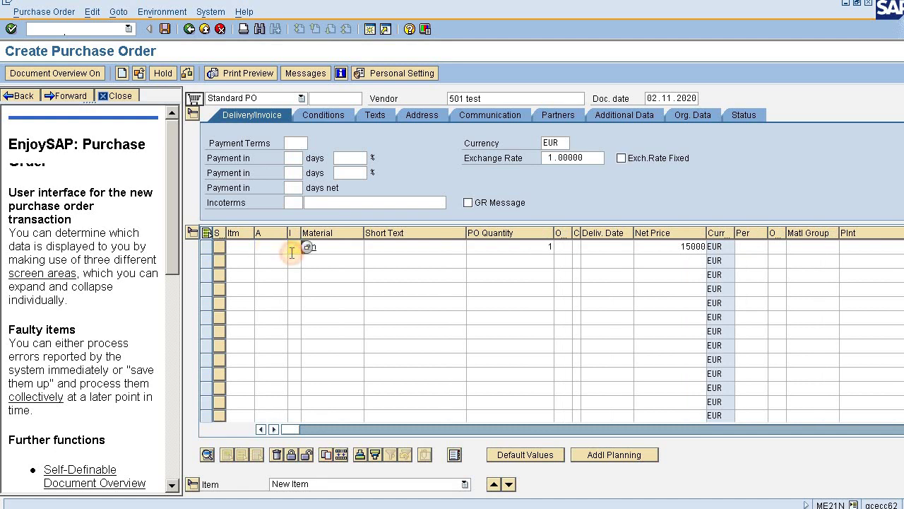
left_click(275, 247)
left_click(291, 248)
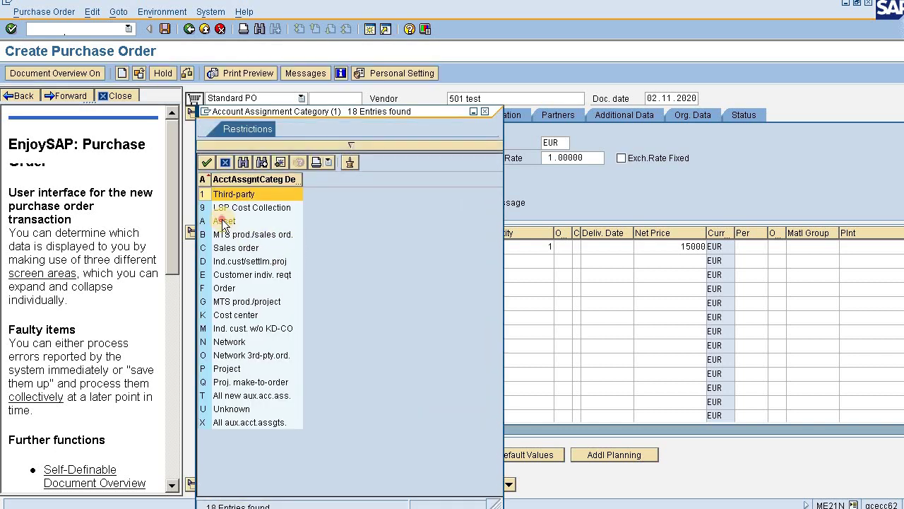
left_click(222, 220)
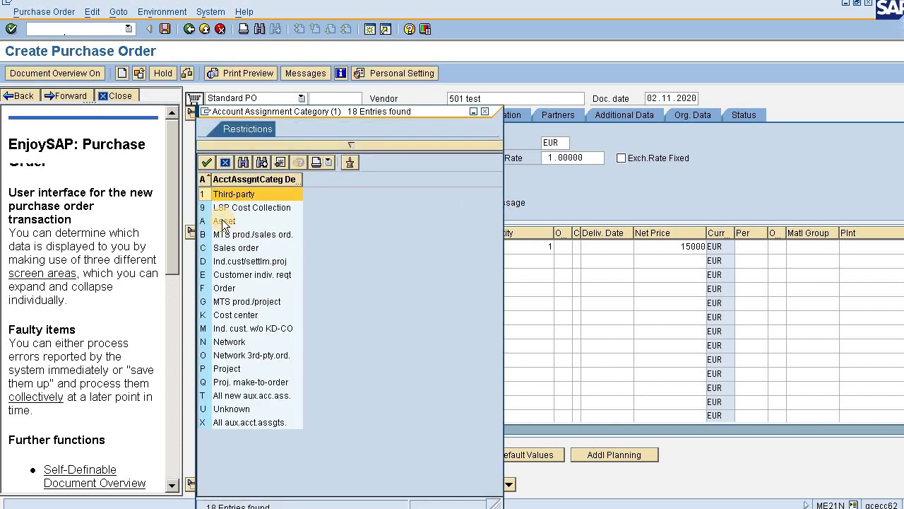
double_click(263, 225)
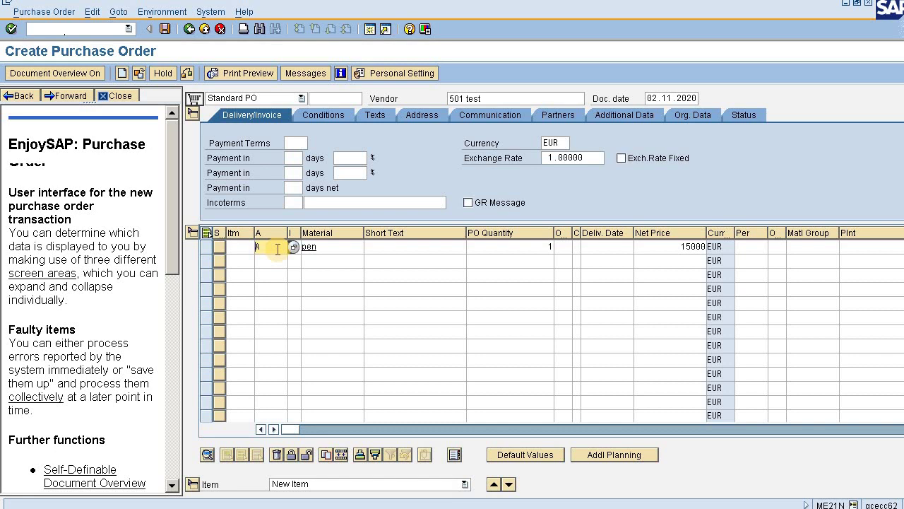
- Expand the item details and set the pen item's plant to abc
left_click(196, 485)
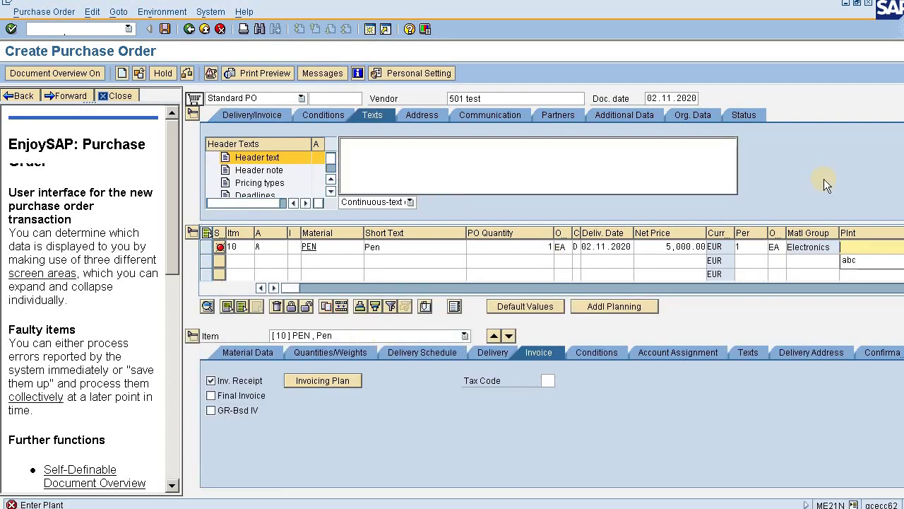
left_click(867, 263)
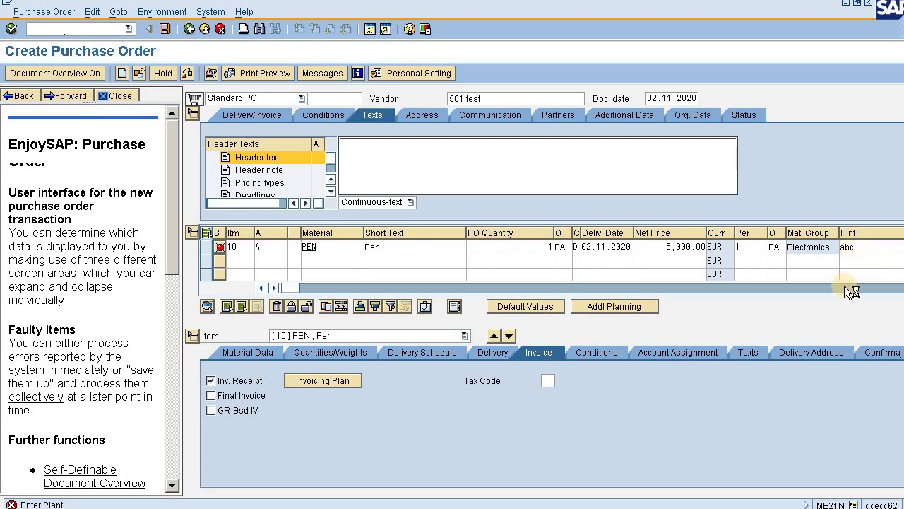
left_click(714, 253)
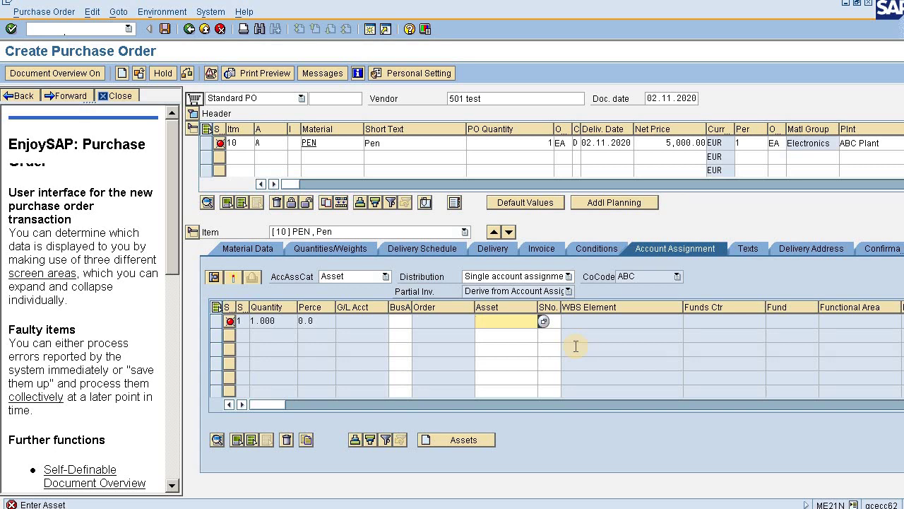
- Assign the item to asset 2, BUILDING AST, in its account assignment
left_click(545, 327)
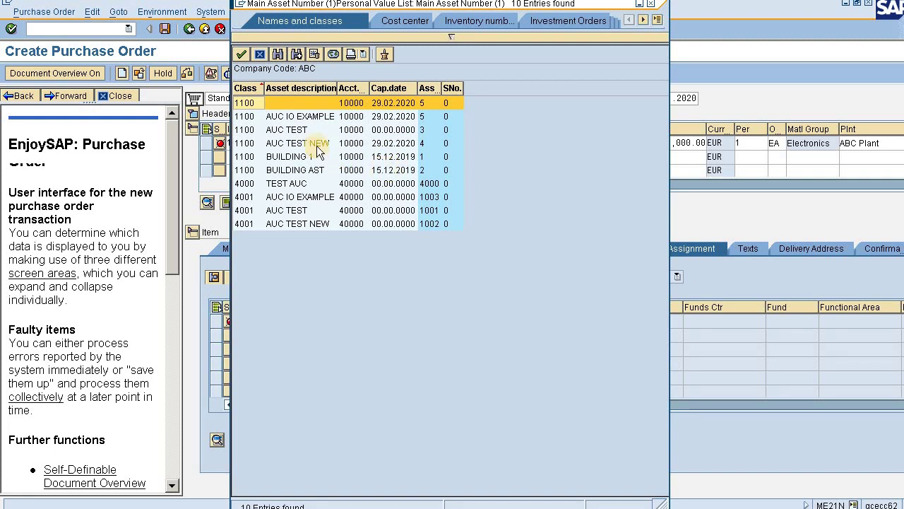
double_click(427, 172)
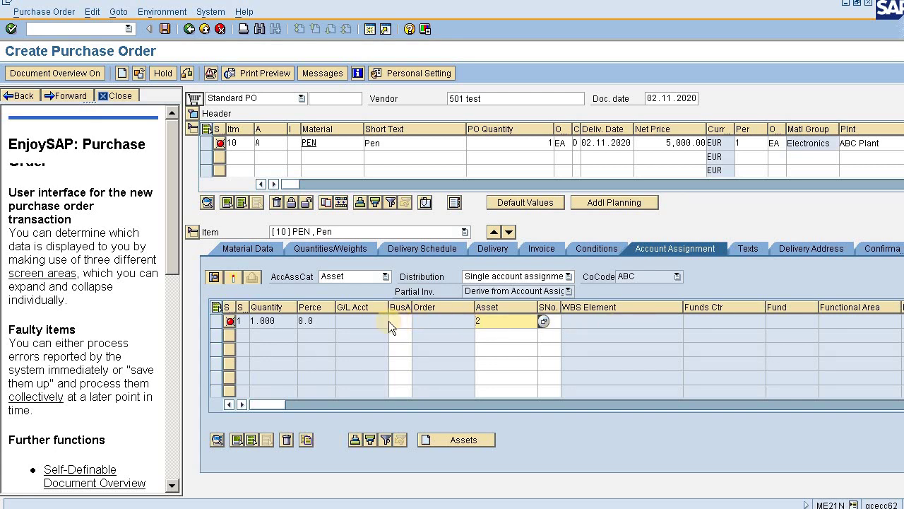
key("Return")
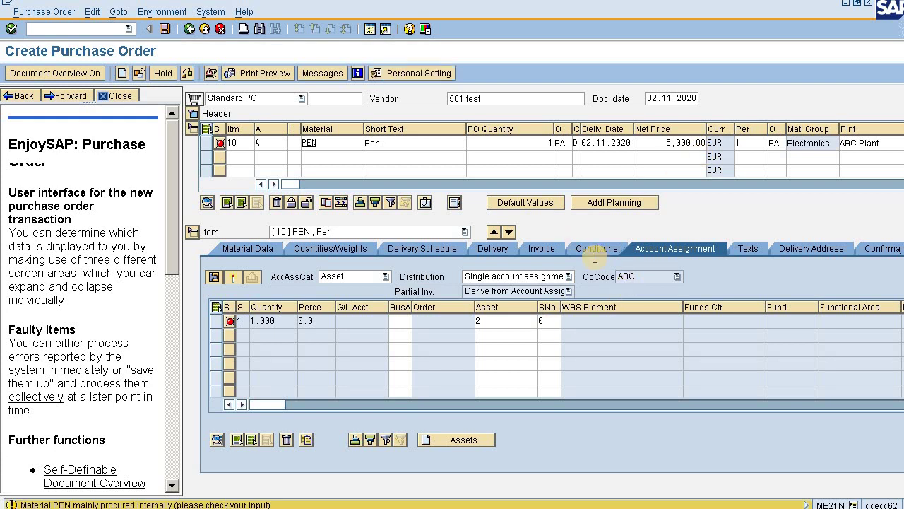
key("Return")
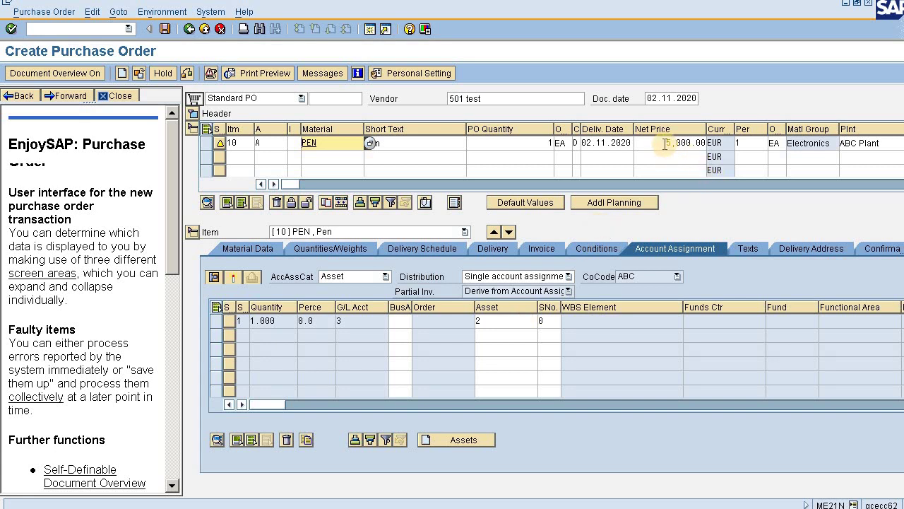
- Check the purchase order for errors and save it
left_click_drag(665, 144, 701, 143)
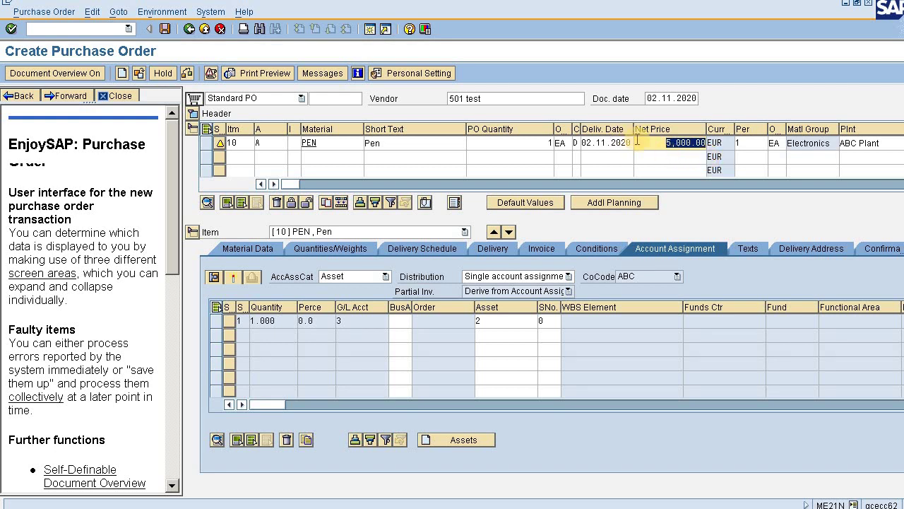
left_click(678, 144)
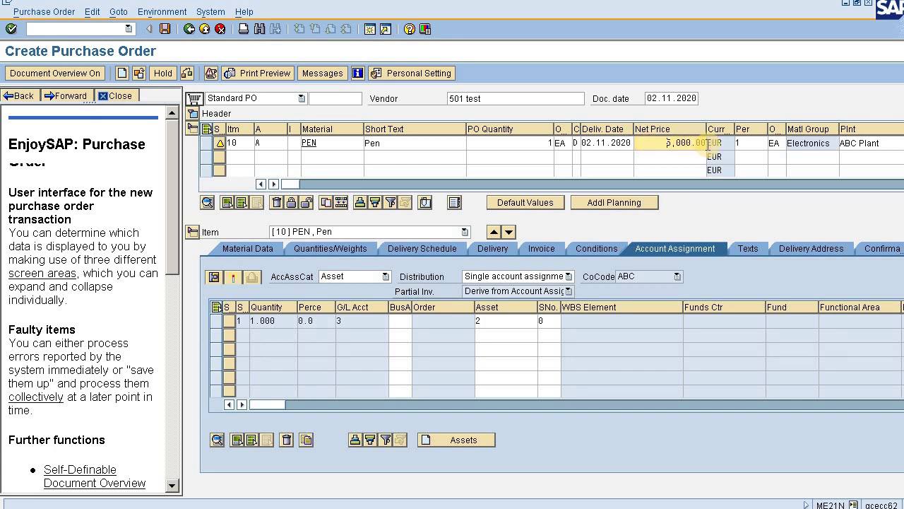
left_click(187, 73)
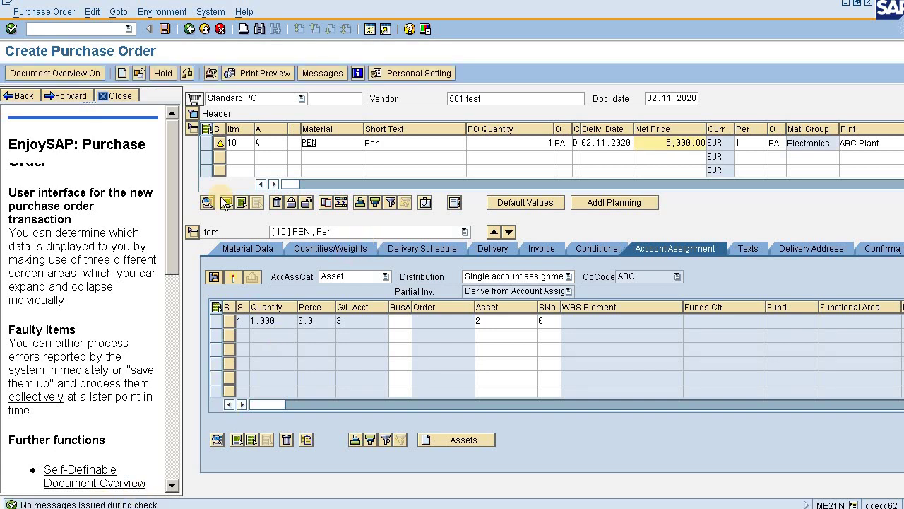
left_click(167, 32)
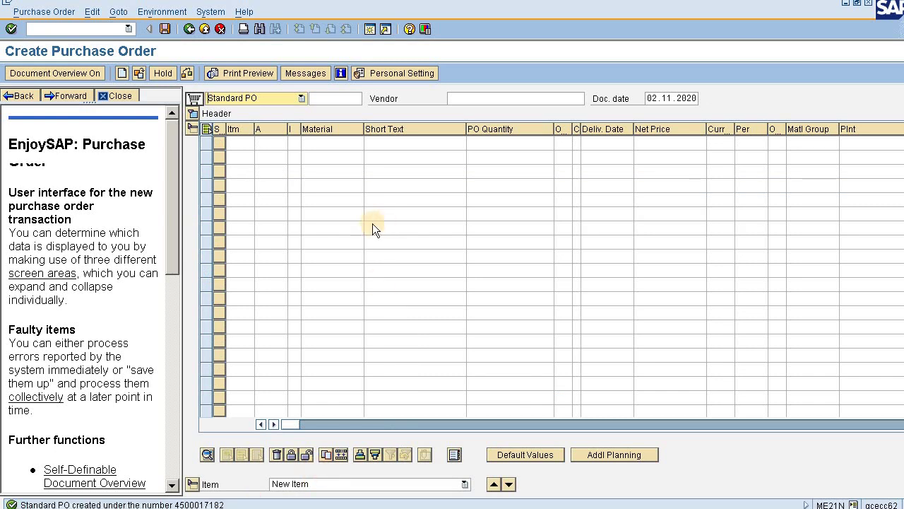
- Open the goods movement transaction MIGO
left_click(63, 29)
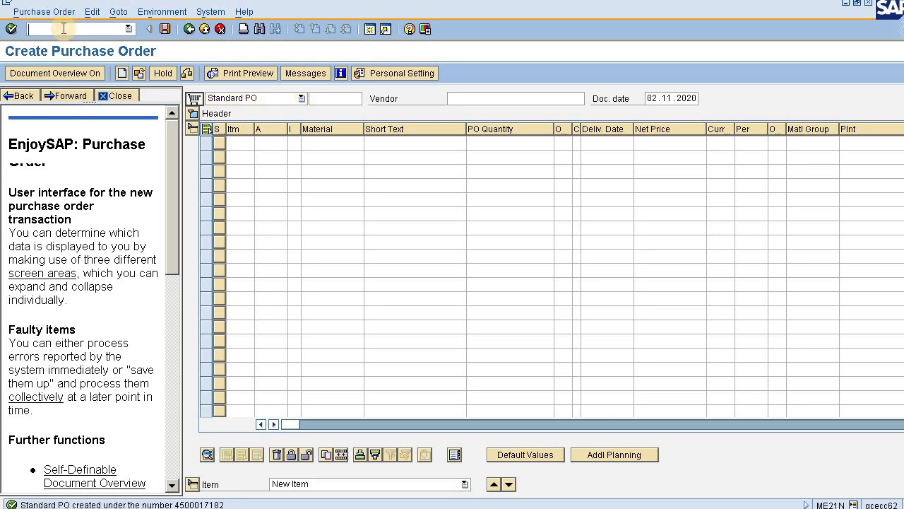
type("/")
type("n")
type("me21n")
key("Return")
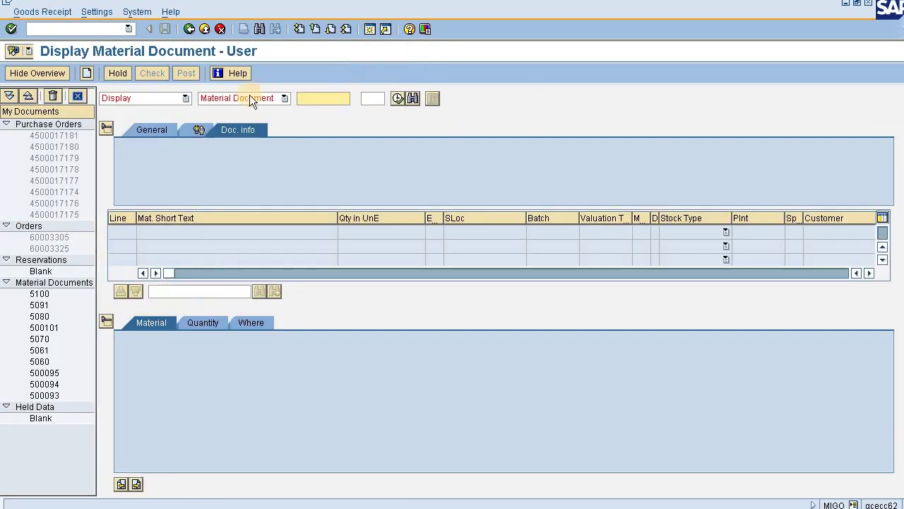
- Set the goods movement to Goods Receipt with Purchase Order as the reference document
left_click(185, 99)
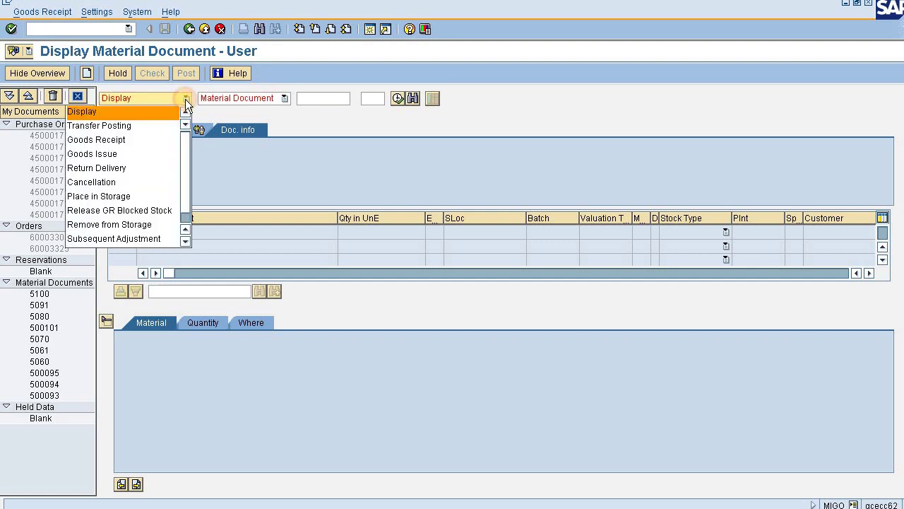
left_click(156, 139)
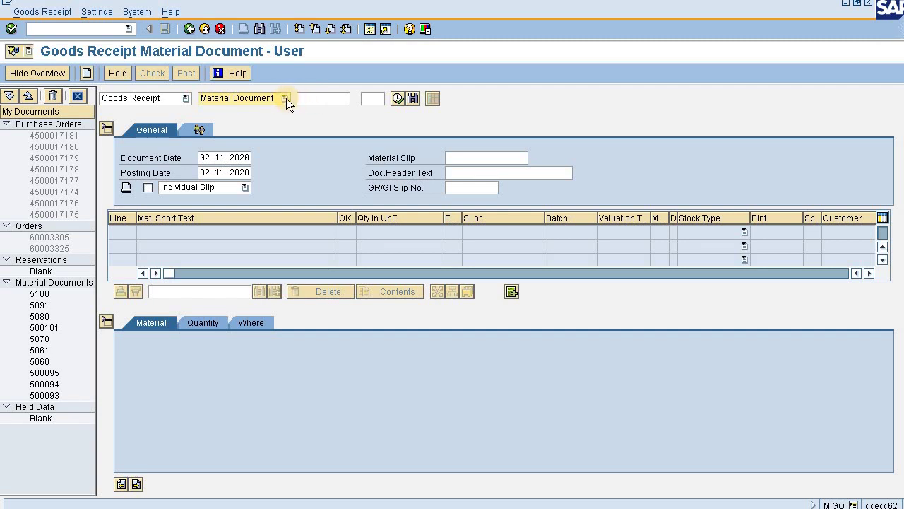
left_click(285, 98)
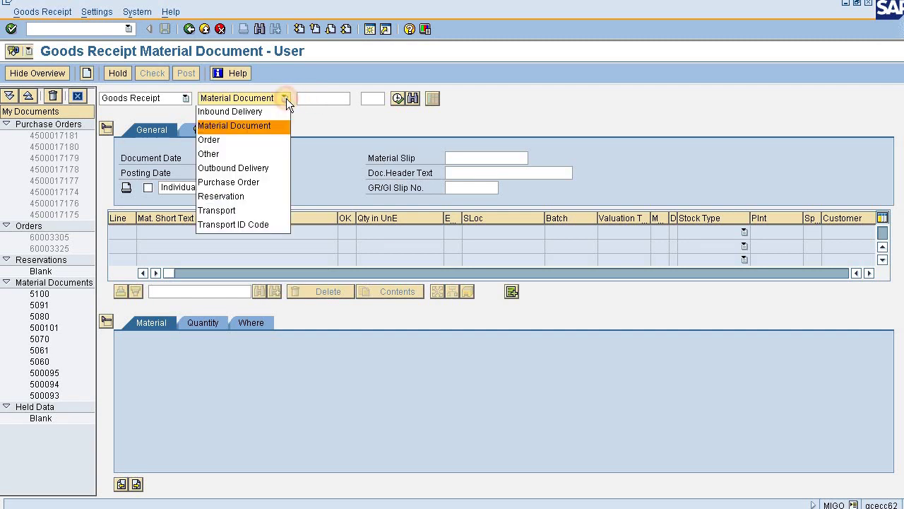
left_click(258, 183)
- Enter the newly saved purchase order's number and load its pen item into the goods receipt
left_click(332, 97)
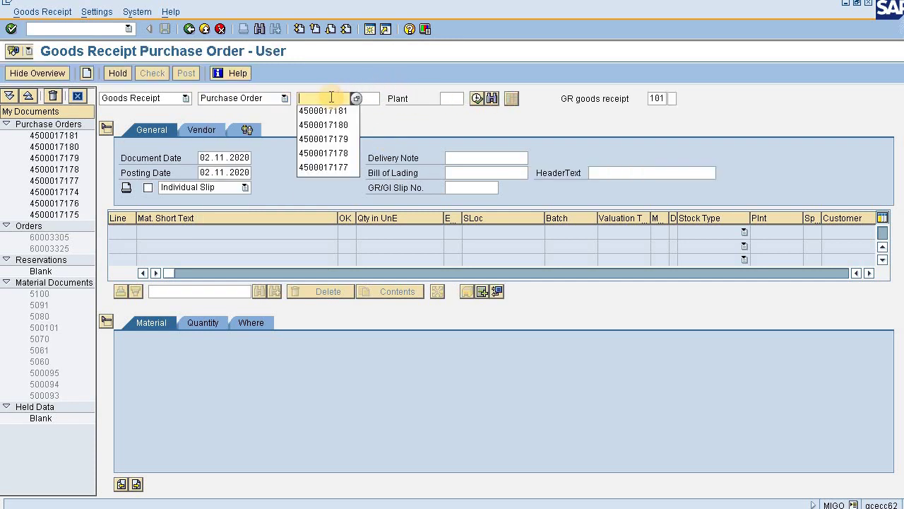
left_click(338, 109)
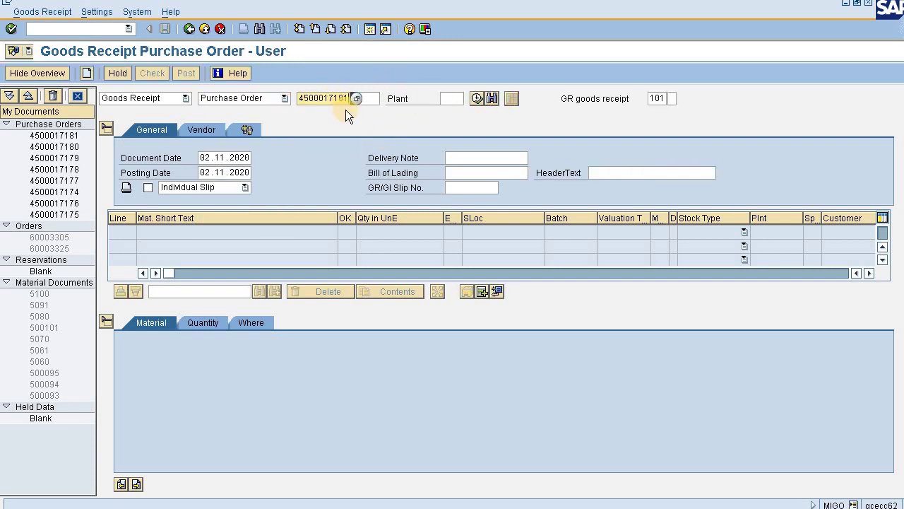
key("BackSpace")
type("2")
left_click(475, 99)
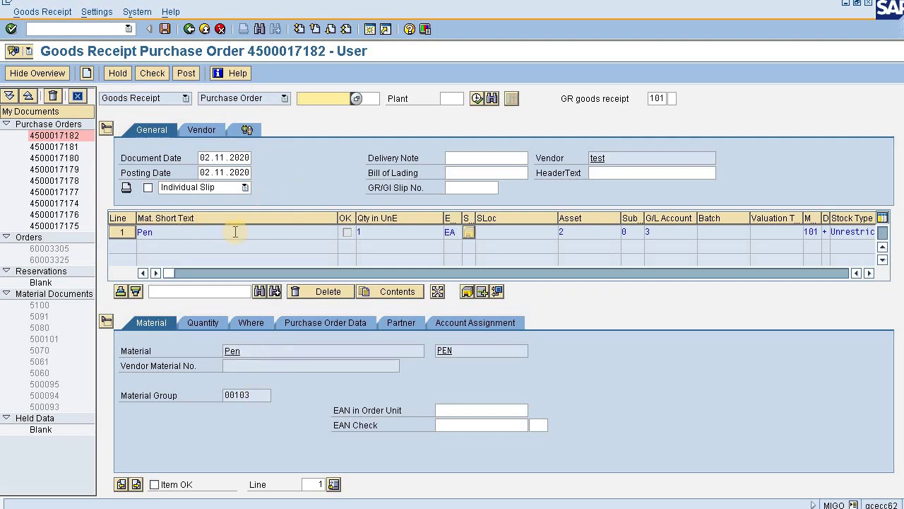
- Examine the pen line's quantity and asset, and the G/L account and asset in its account assignment
left_click(373, 232)
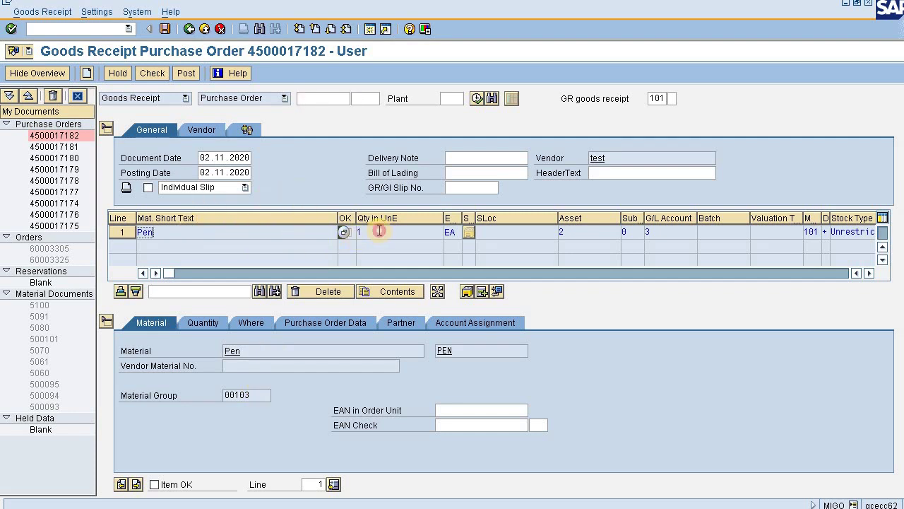
left_click(586, 238)
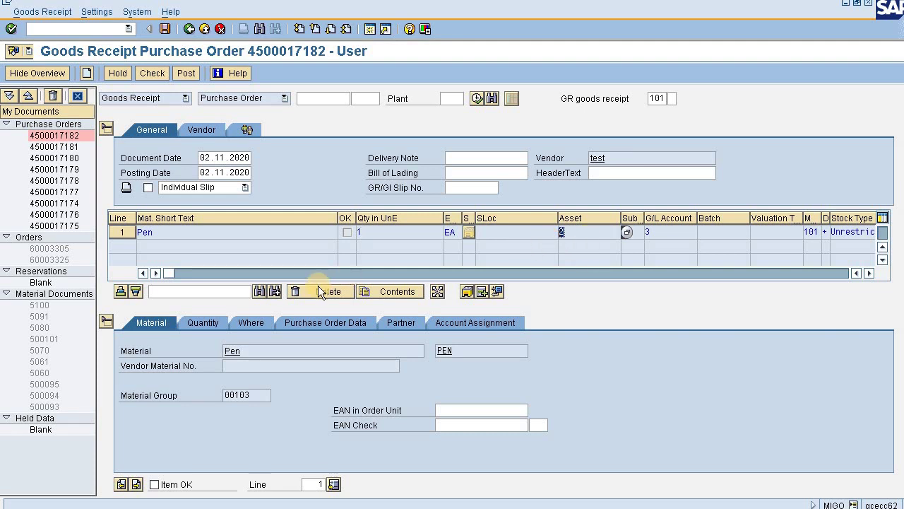
left_click(441, 324)
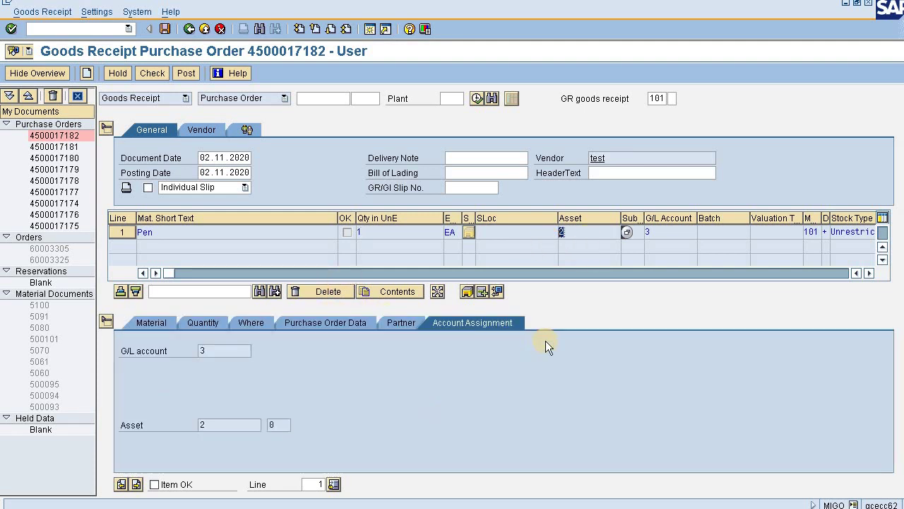
left_click(200, 426)
left_click(222, 349)
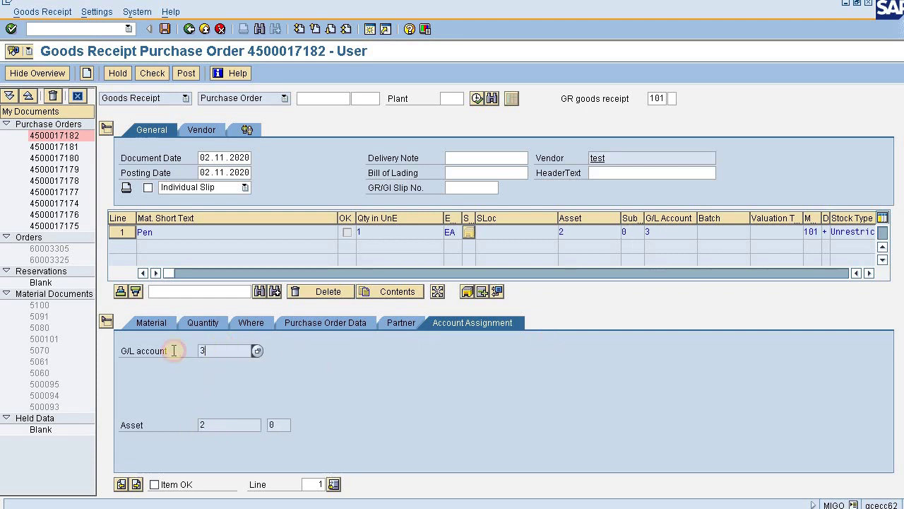
left_click(203, 423)
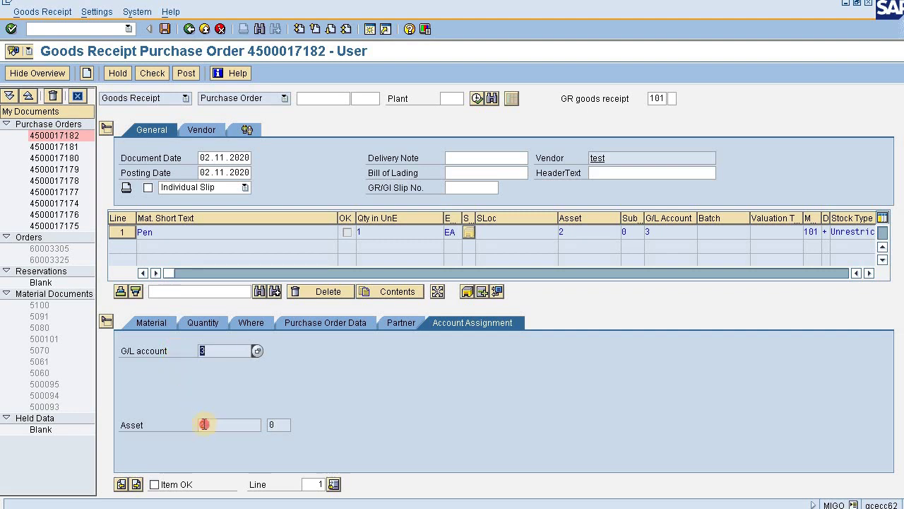
left_click(214, 350)
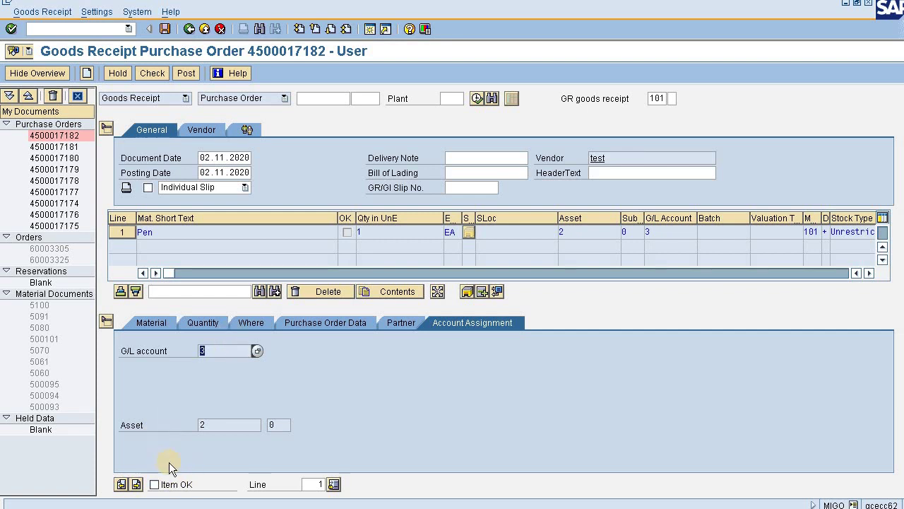
- Mark the pen item as OK, then check and post the goods receipt
left_click(154, 484)
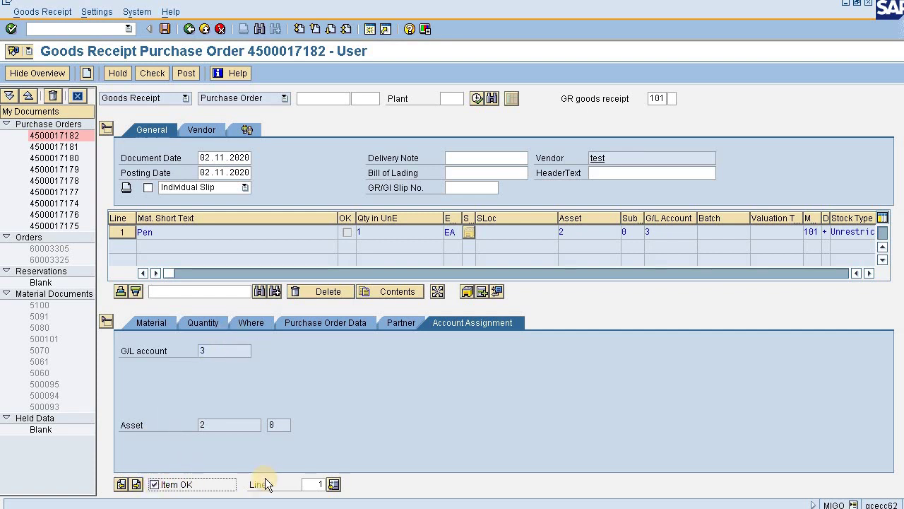
left_click(145, 71)
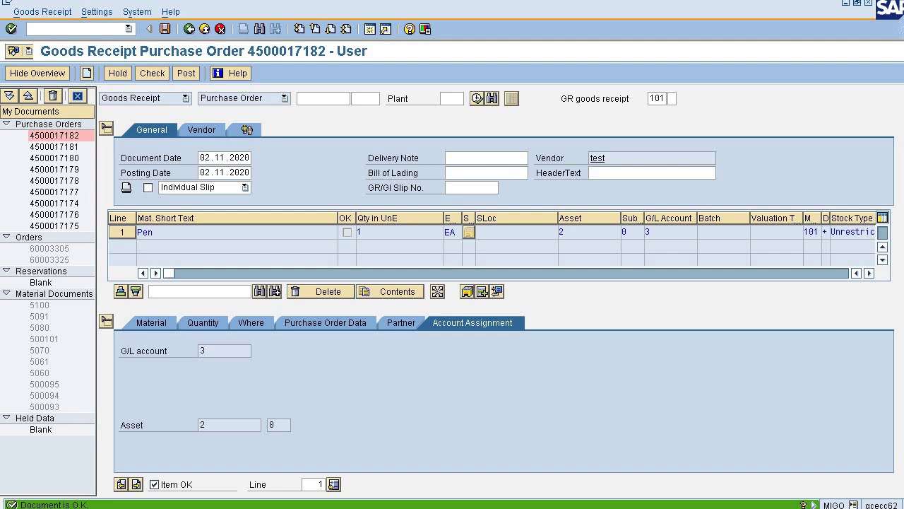
left_click(185, 73)
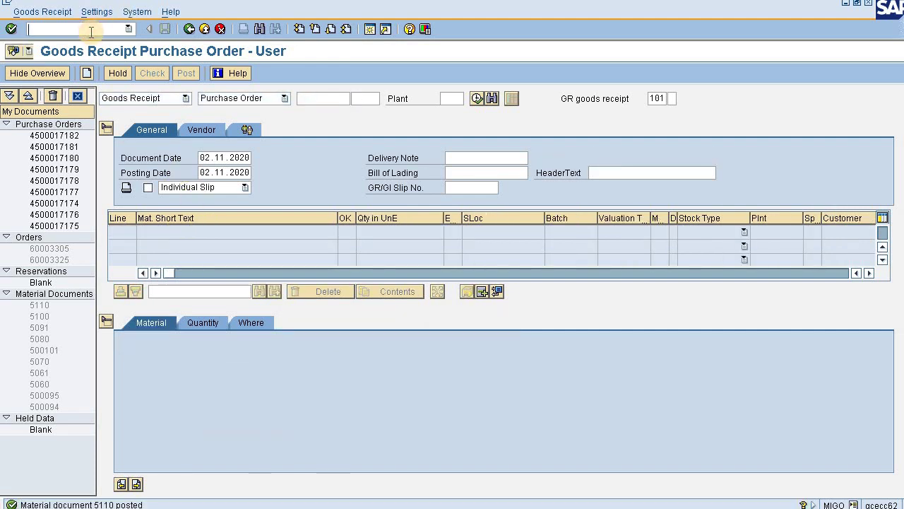
- Open transaction ME23N and display the newly received pen purchase order from vendor 501
type("/nme23")
key("Return")
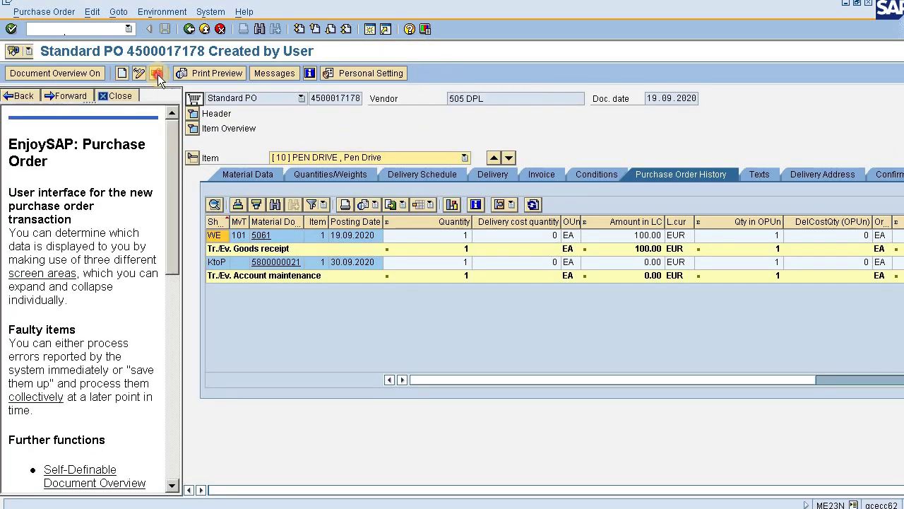
left_click(156, 74)
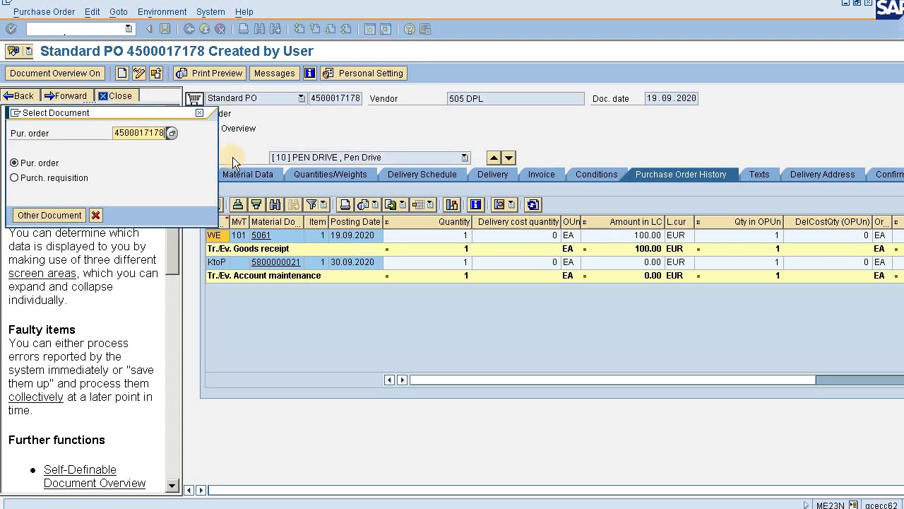
key("BackSpace")
key("BackSpace")
key("BackSpace")
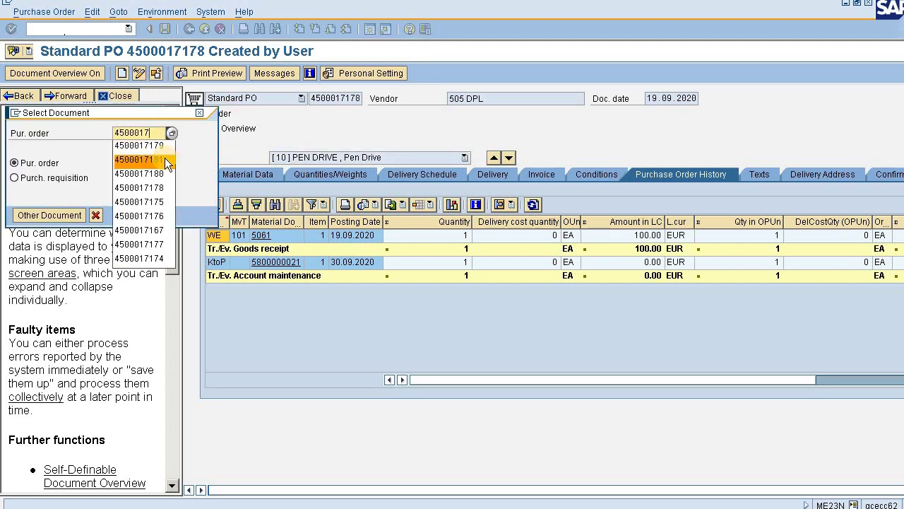
type("182")
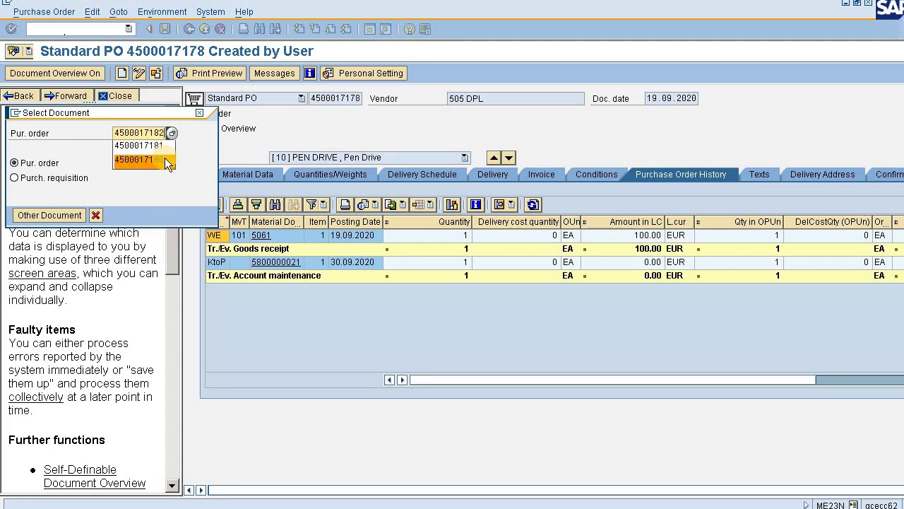
left_click(168, 163)
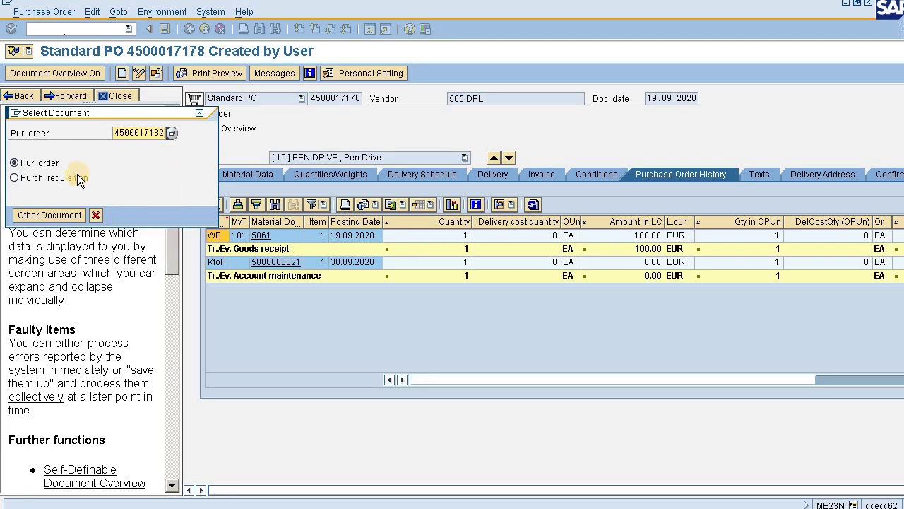
key("Return")
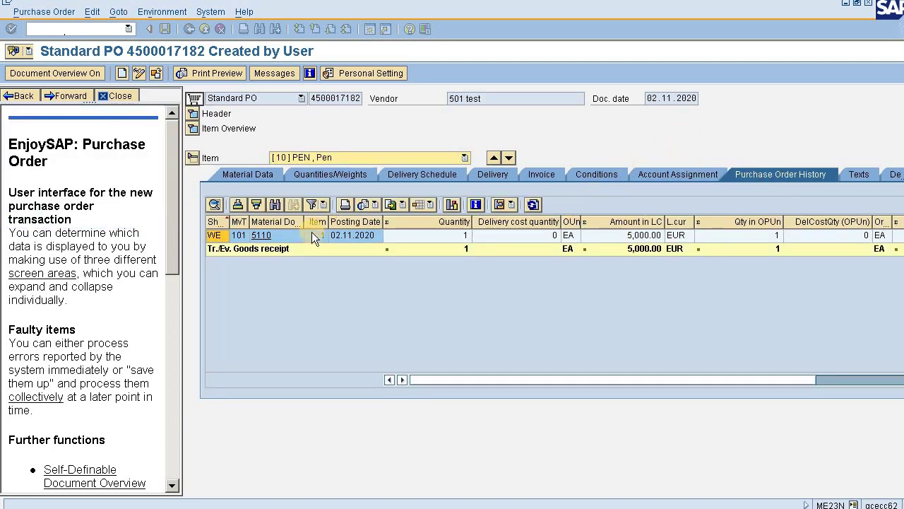
- Open the goods receipt's material document from the purchase order history and list its FI documents
left_click(263, 236)
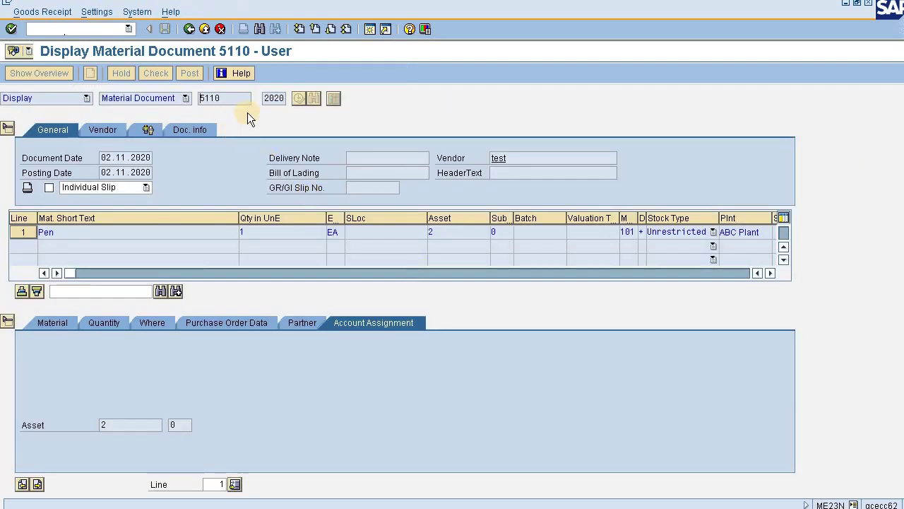
left_click(203, 134)
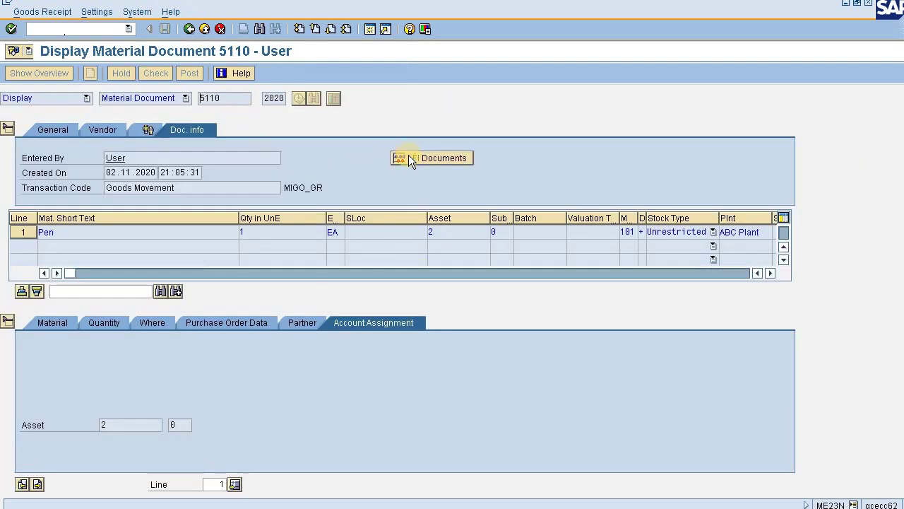
left_click(458, 159)
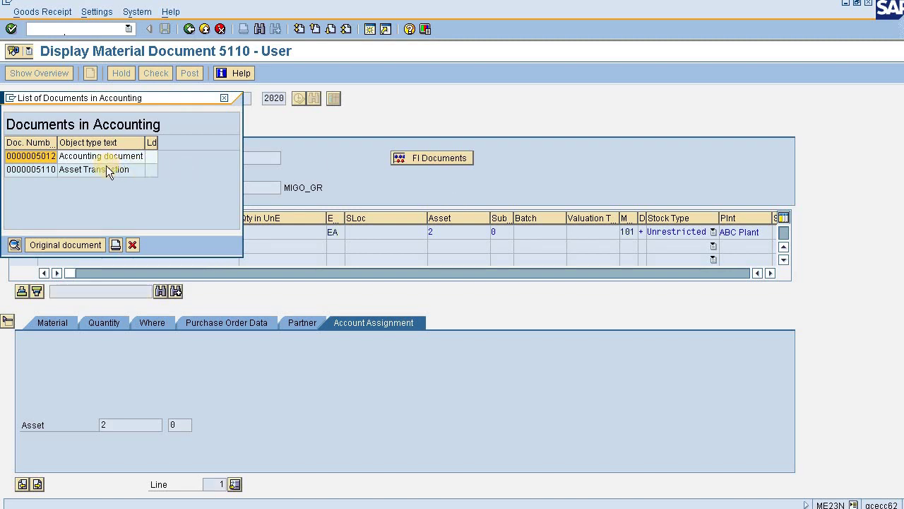
- Review the asset and GRIR A/C line items in the accounting document, then return to the accounting documents list
double_click(45, 160)
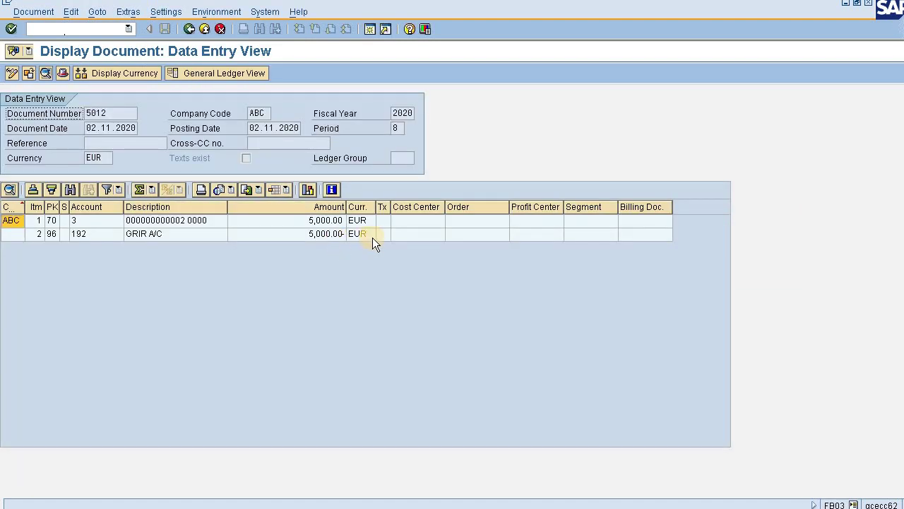
left_click(175, 223)
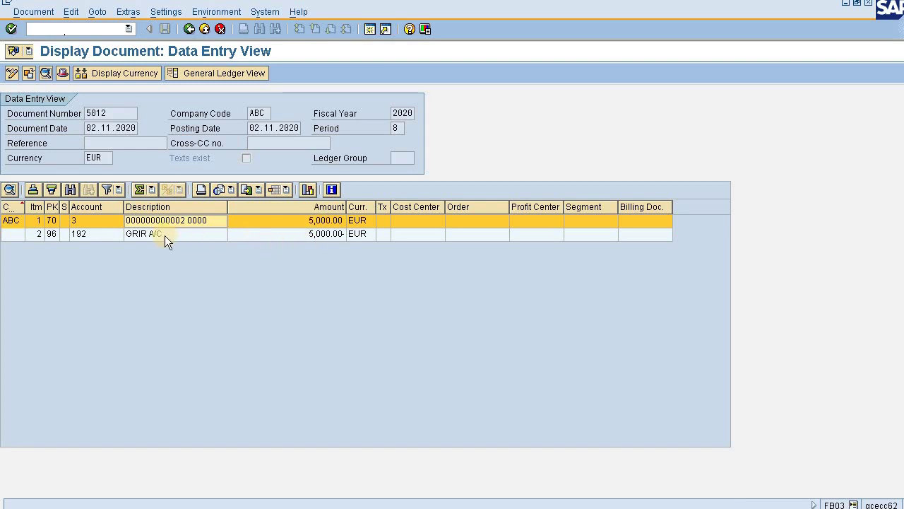
left_click(293, 239)
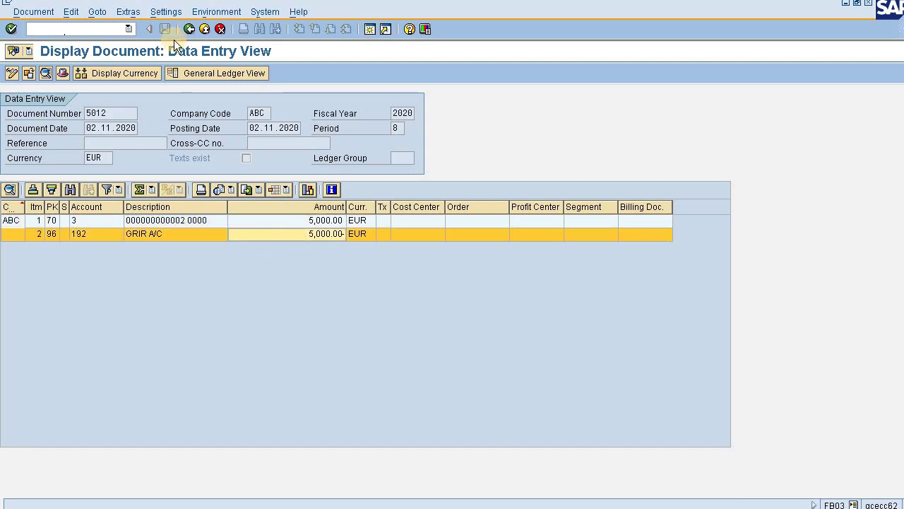
left_click(186, 31)
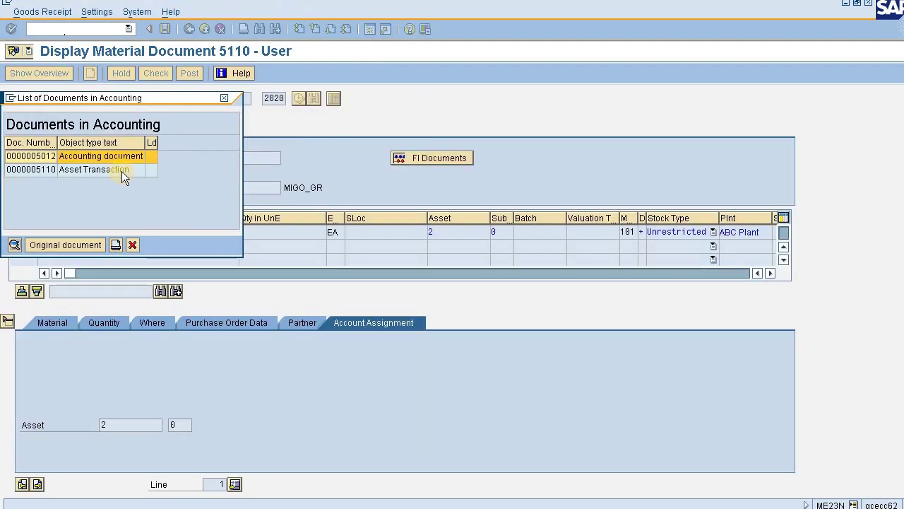
- Review the posted amount, asset number and transaction type in the Asset Transaction document, then close the accounting documents list
double_click(122, 171)
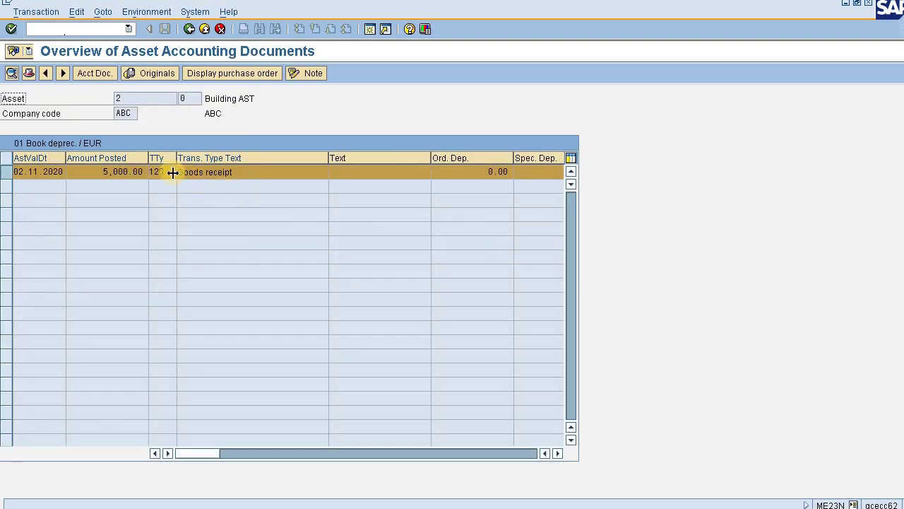
left_click_drag(103, 172, 168, 183)
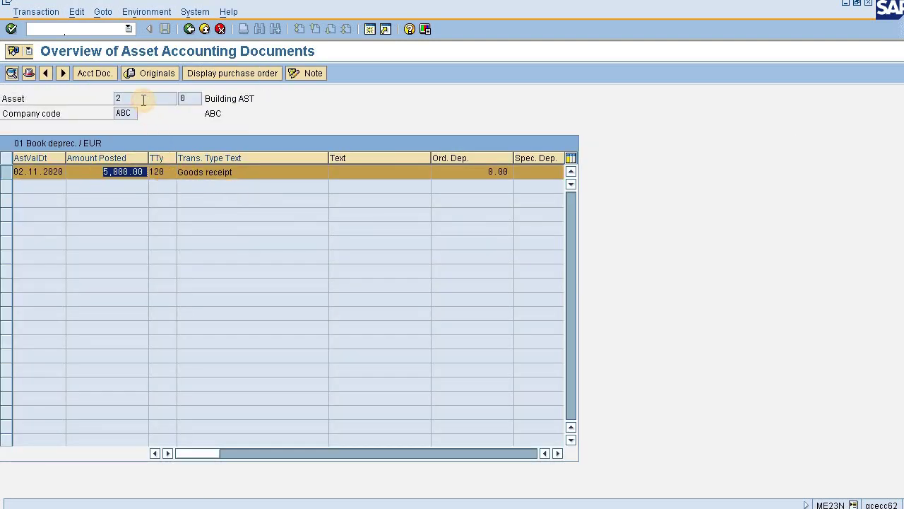
left_click_drag(144, 99, 89, 111)
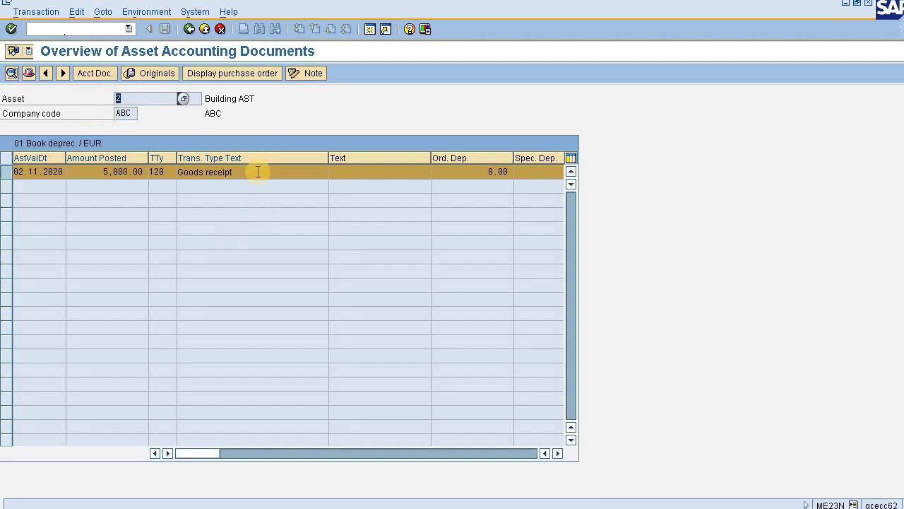
left_click_drag(255, 174, 174, 172)
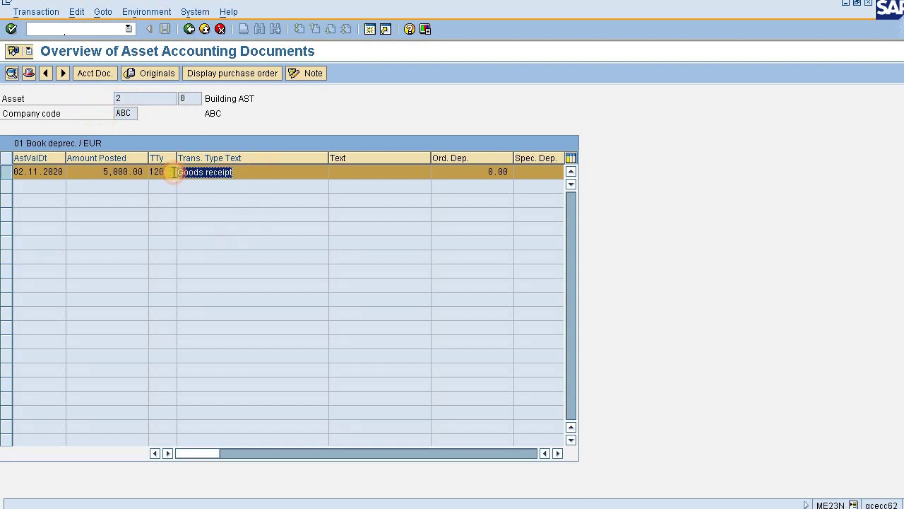
left_click(186, 29)
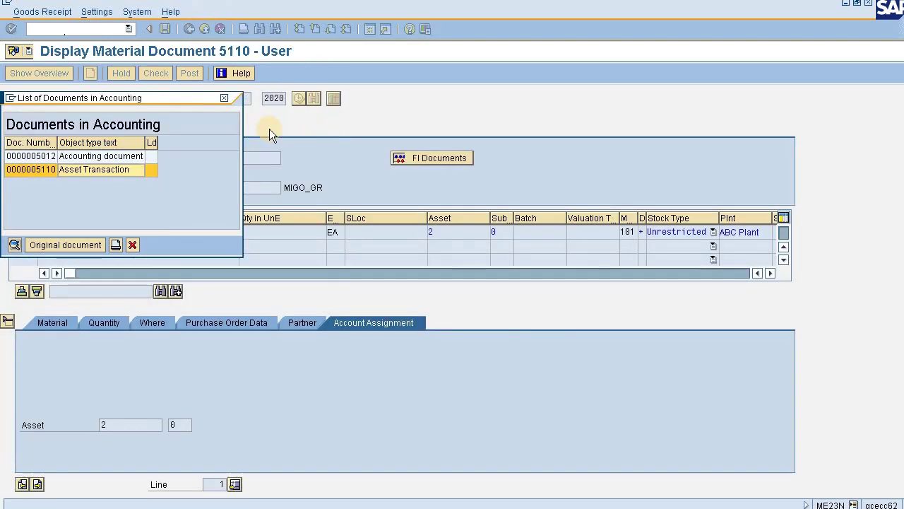
left_click(222, 96)
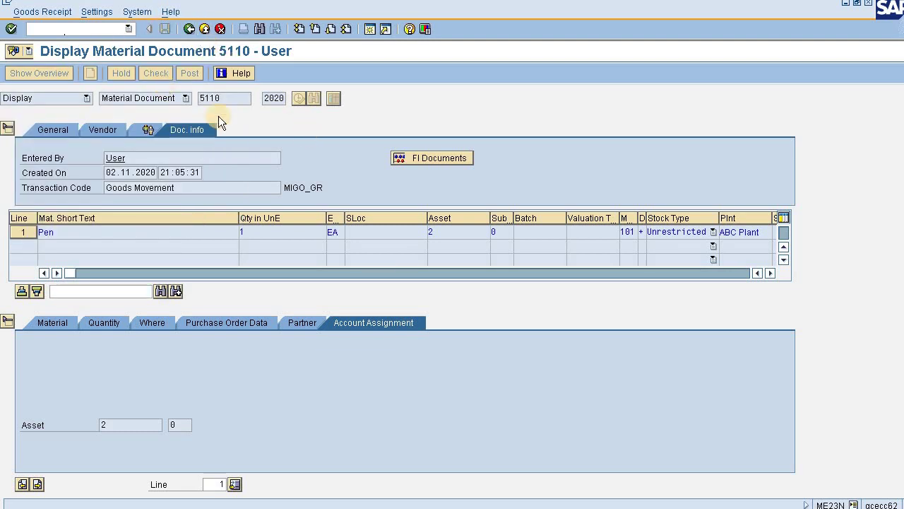
- Leave the material document display and open transaction MIRO to enter an incoming invoice
left_click(64, 29)
type("/nmi")
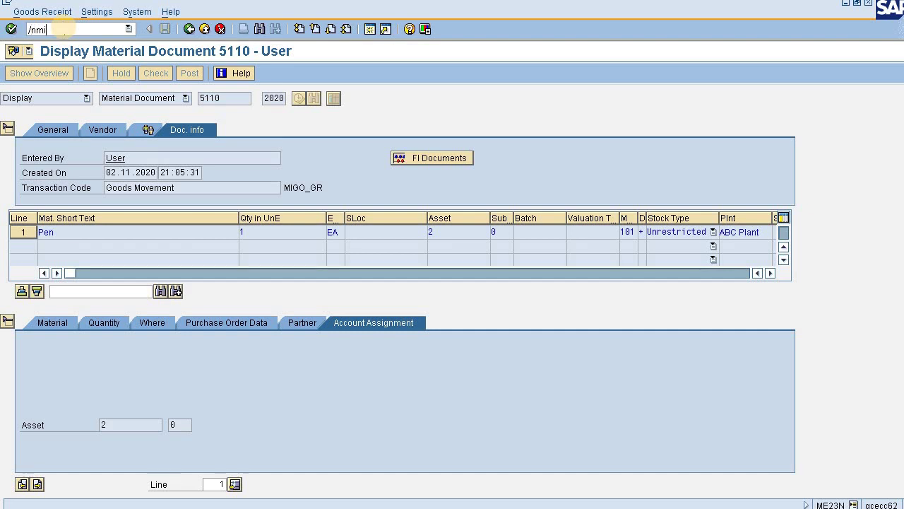
type("go")
key("Return")
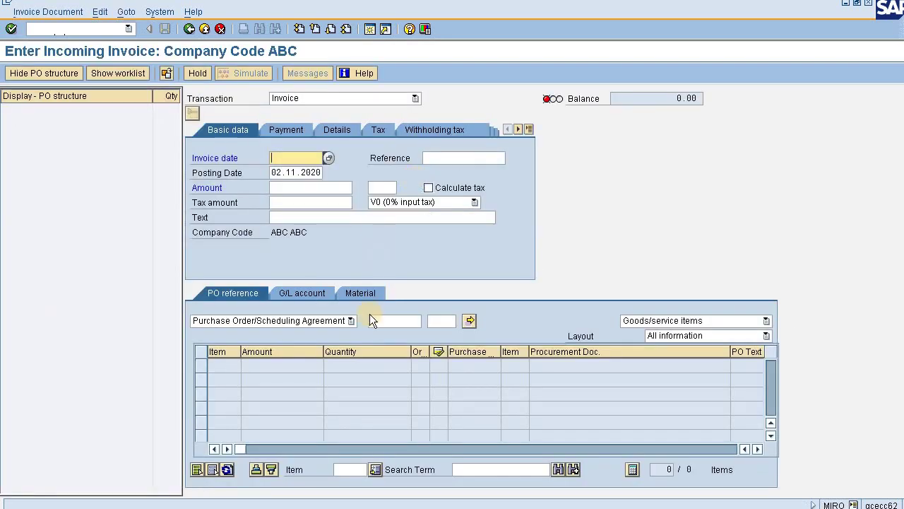
- Load the pen purchase order into the invoice as its reference, with invoice date 02.11.2020
left_click(382, 321)
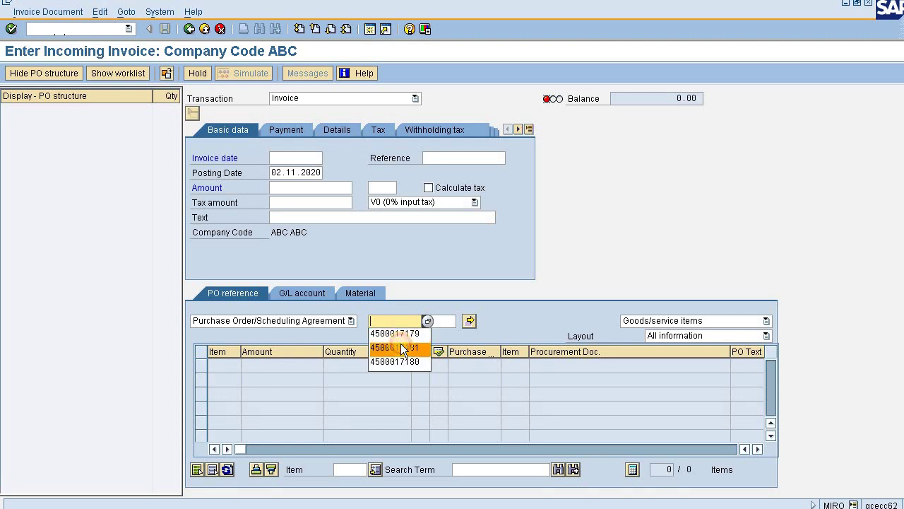
left_click(402, 348)
key("BackSpace")
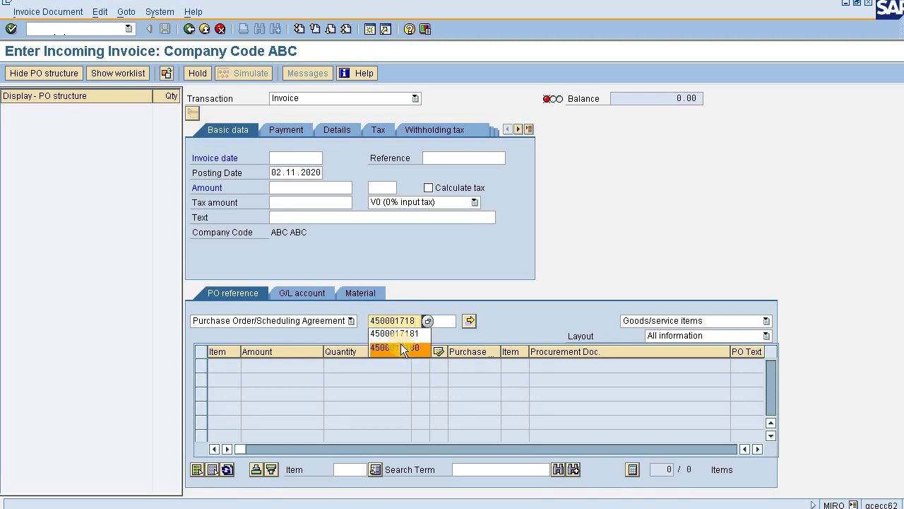
type("2")
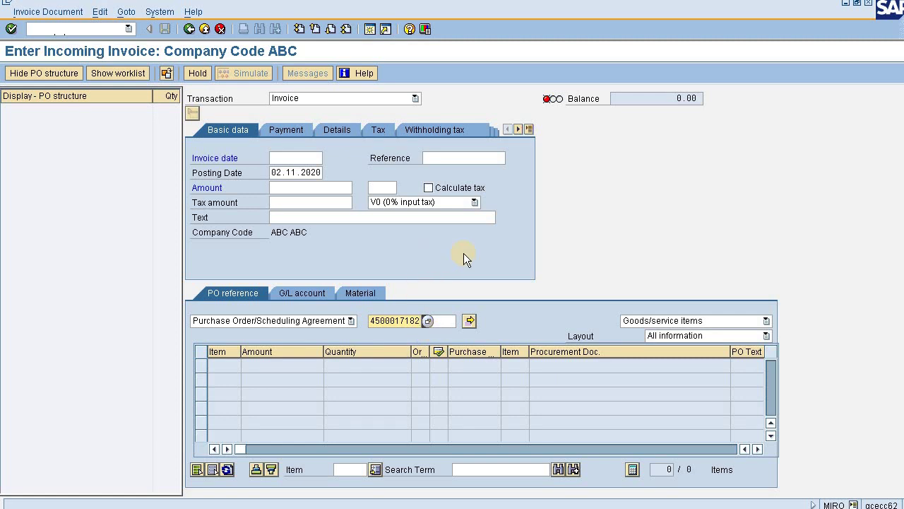
key("Return")
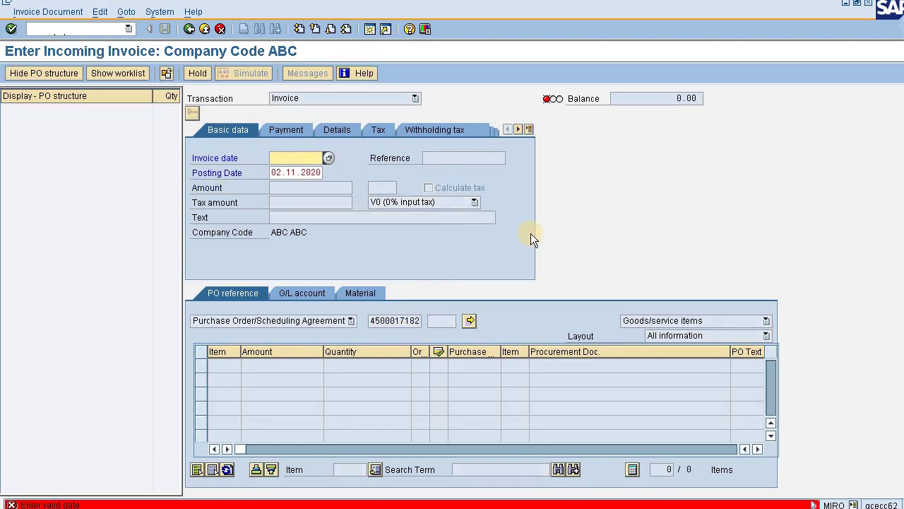
key("BackSpace")
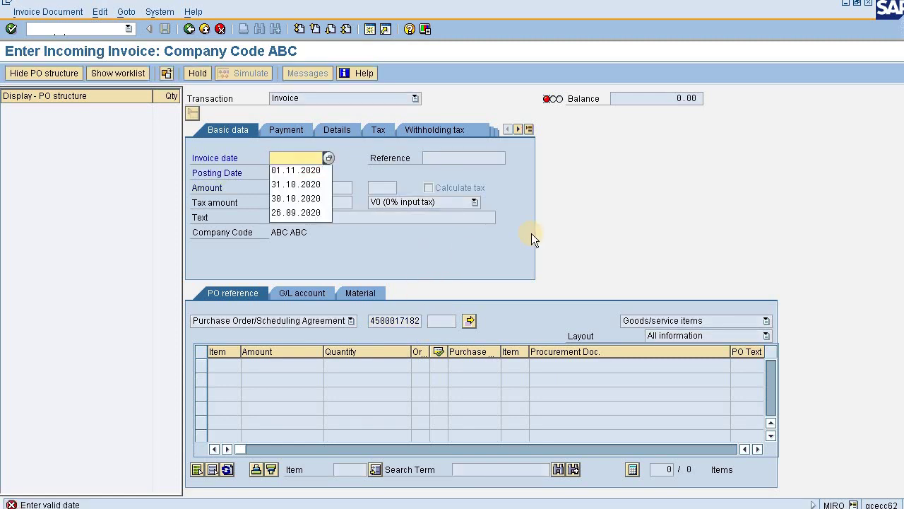
type("02")
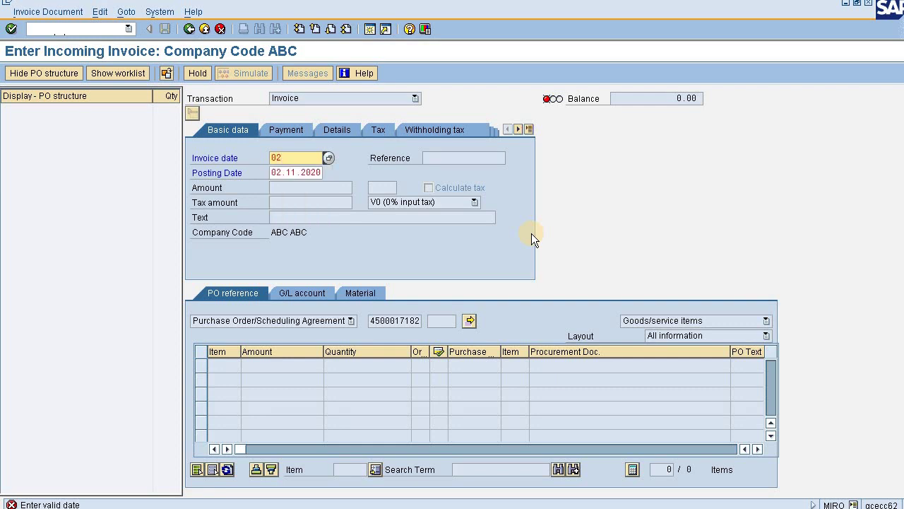
type(".11.2020")
key("Return")
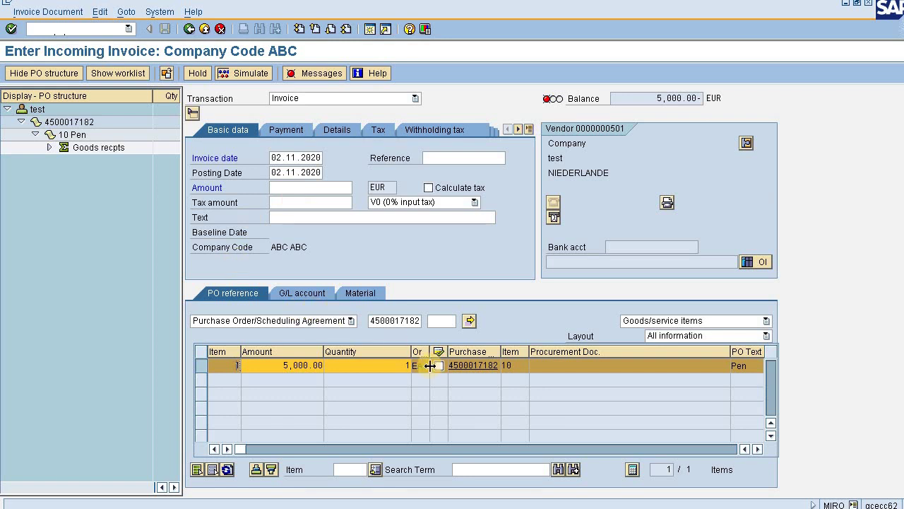
- Check the pen item's quantity and amount, then set the invoice amount to 5000 in the basic data
left_click(367, 365)
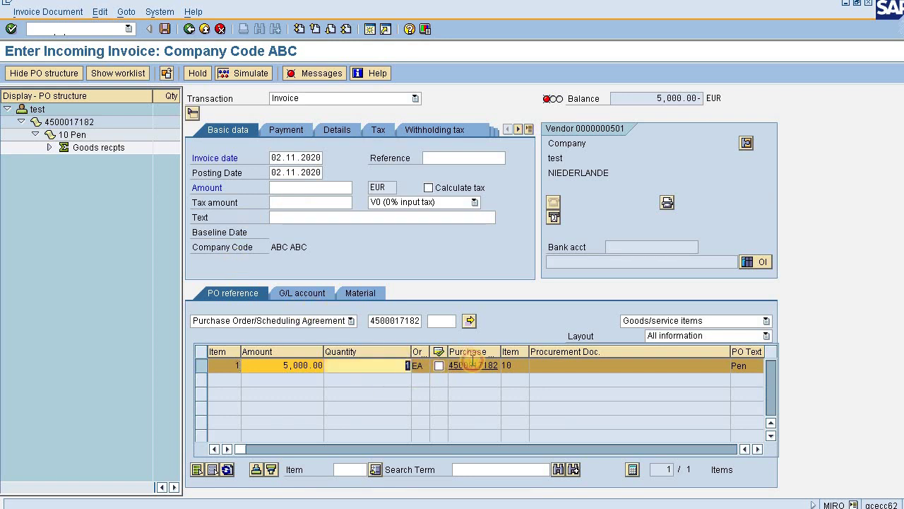
double_click(318, 364)
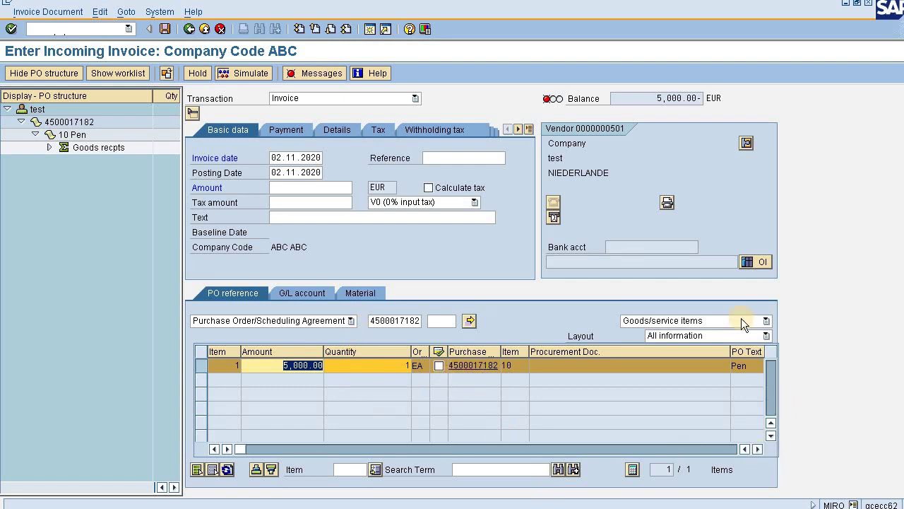
left_click(318, 186)
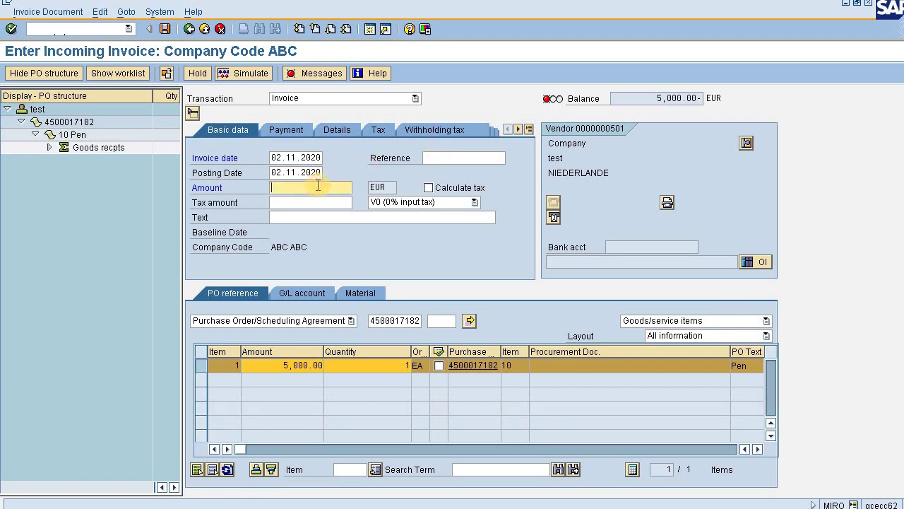
type("5000")
key("Return")
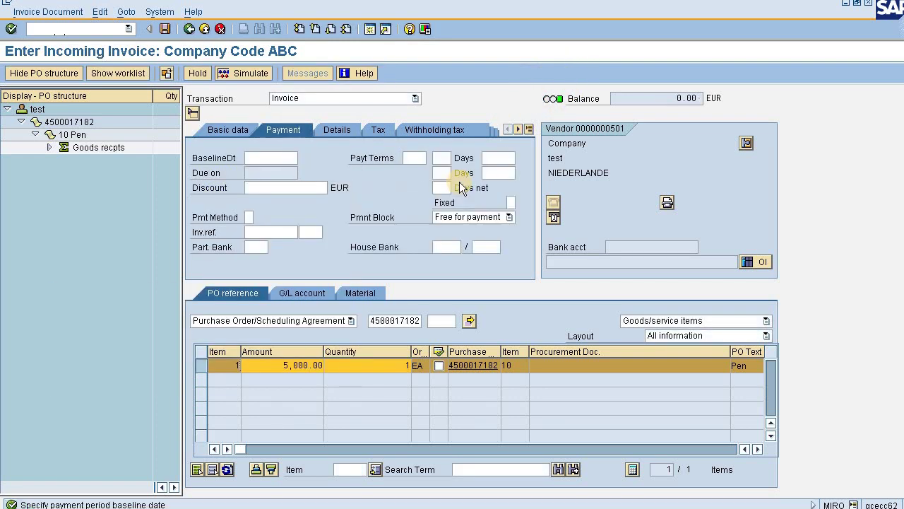
- Set the invoice's payment baseline date to 02.11.2020
left_click(247, 75)
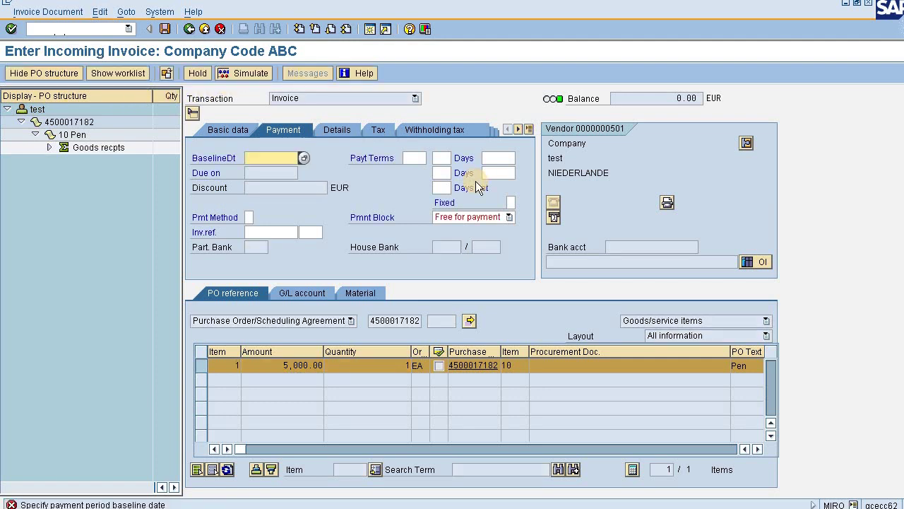
key("space")
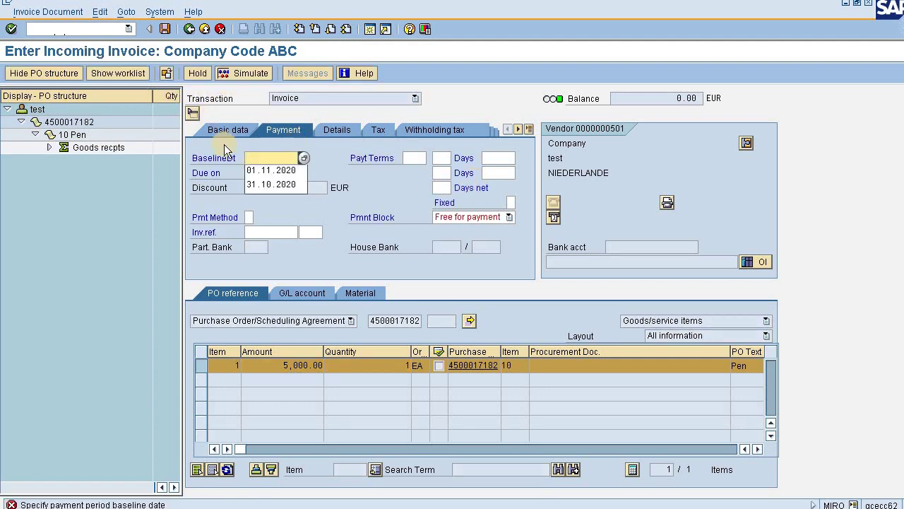
left_click(255, 169)
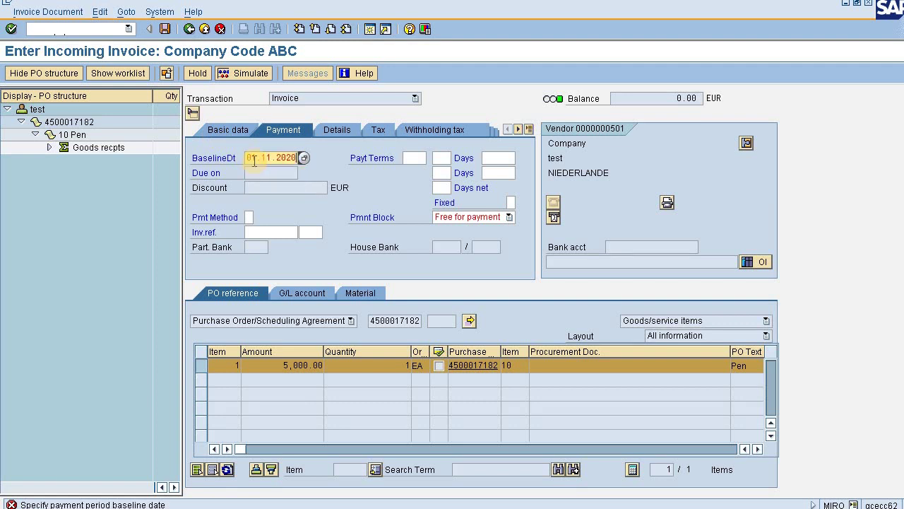
key("BackSpace")
type("2")
- Copy the purchase order number into the Reference field of the invoice's basic data
left_click_drag(372, 320, 421, 321)
left_click(421, 321)
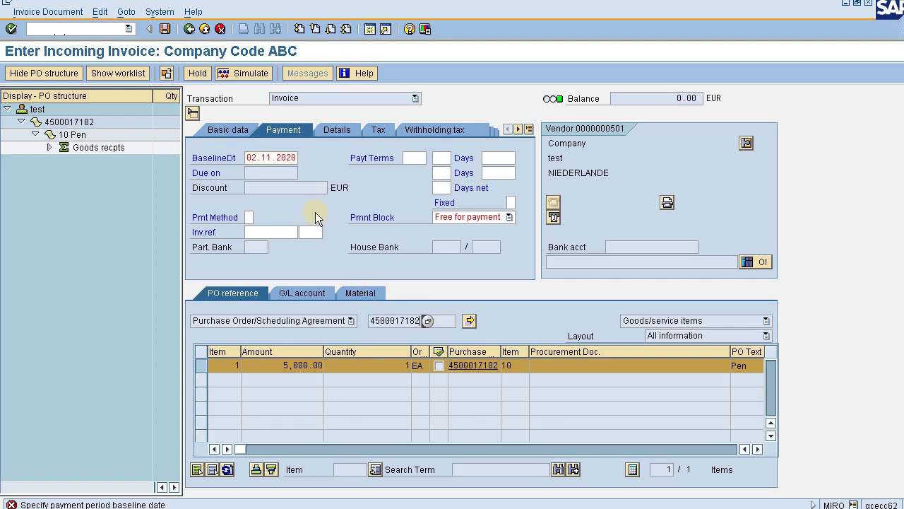
left_click(228, 130)
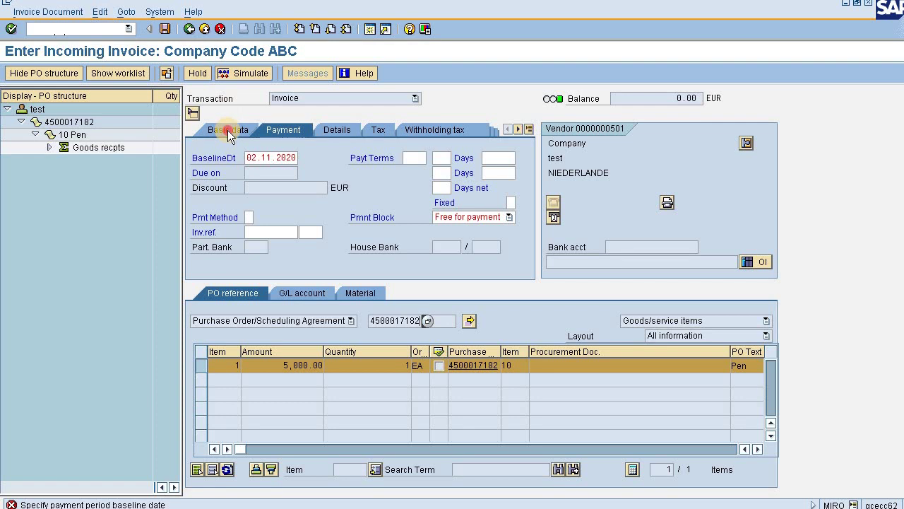
left_click(465, 158)
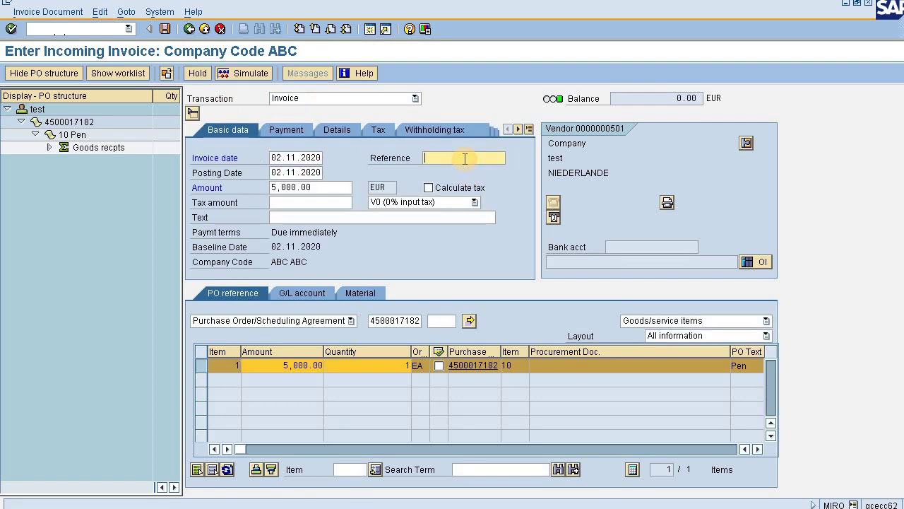
type("4500017182")
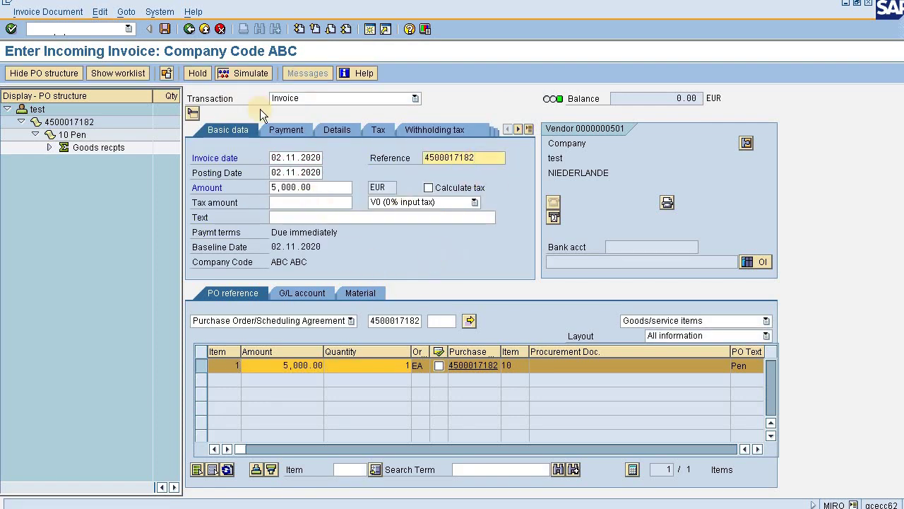
- Simulate the invoice to check its vendor and GRIR A/C line items, then post it
left_click(238, 76)
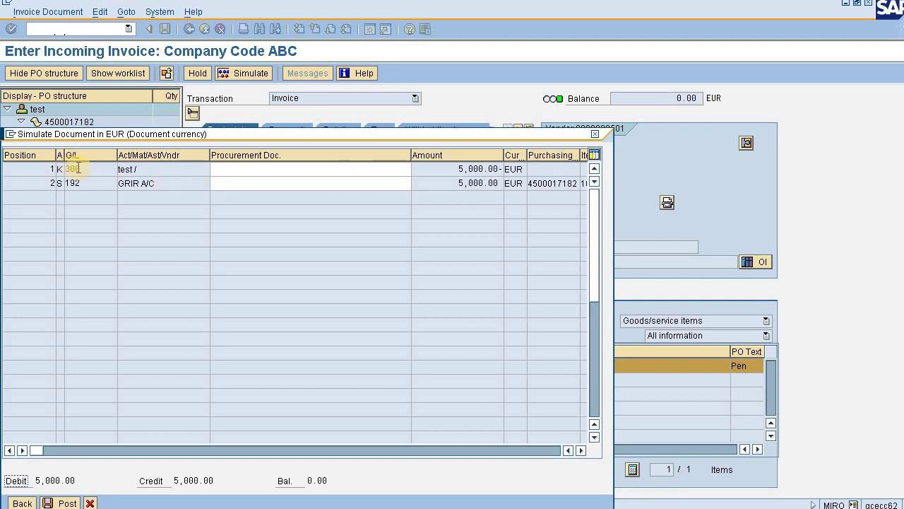
left_click(126, 169)
left_click_drag(149, 171, 117, 172)
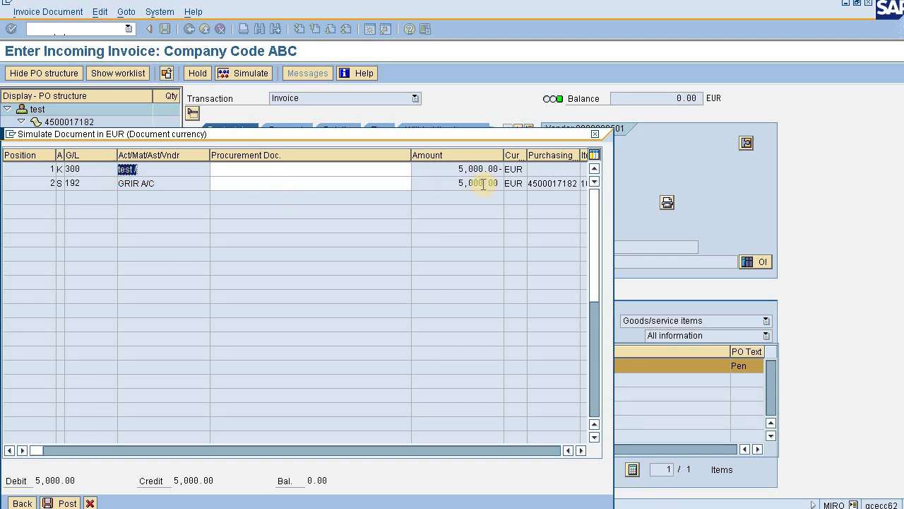
left_click(460, 173)
left_click_drag(166, 188, 107, 202)
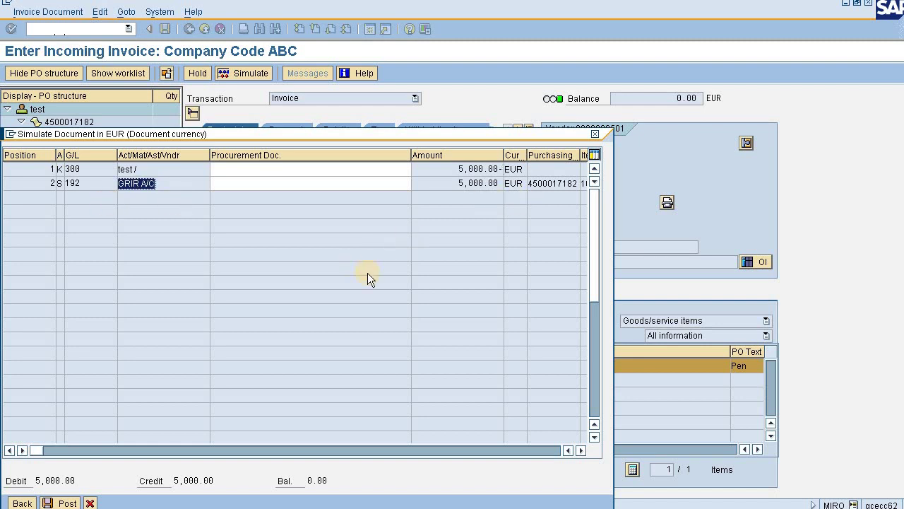
left_click(565, 183)
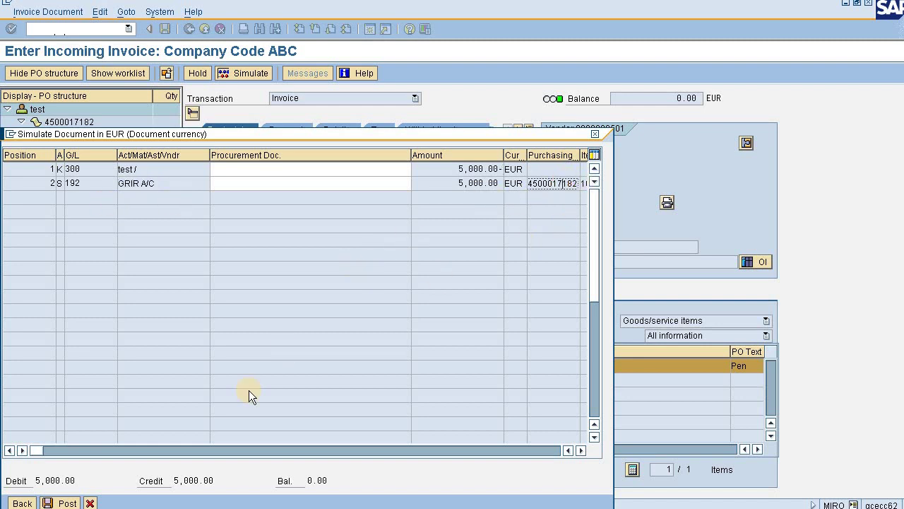
left_click(67, 503)
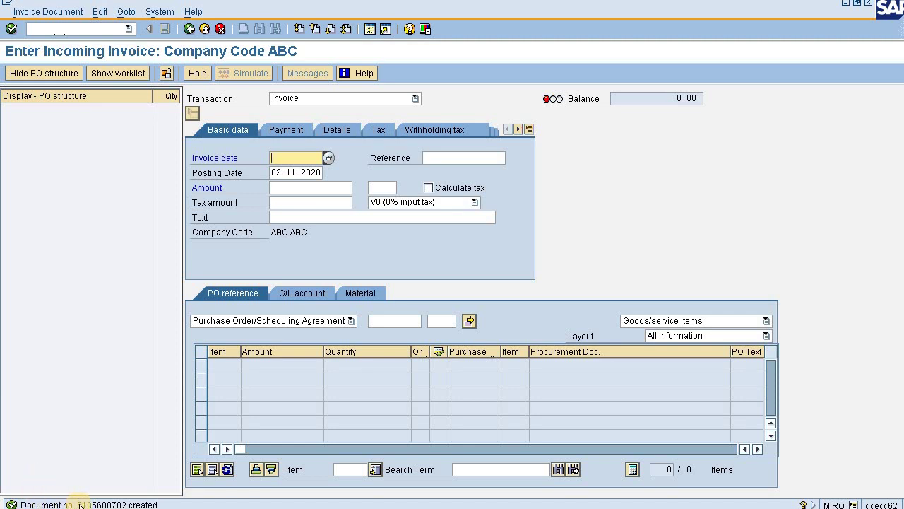
- Open transaction ME23N and display the invoiced pen purchase order from vendor 501
left_click(62, 28)
type("/nme23n")
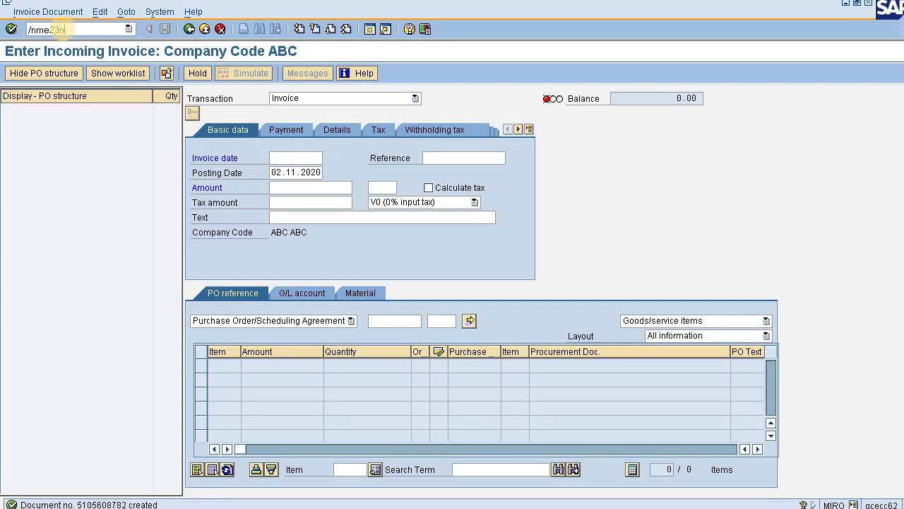
key("Return")
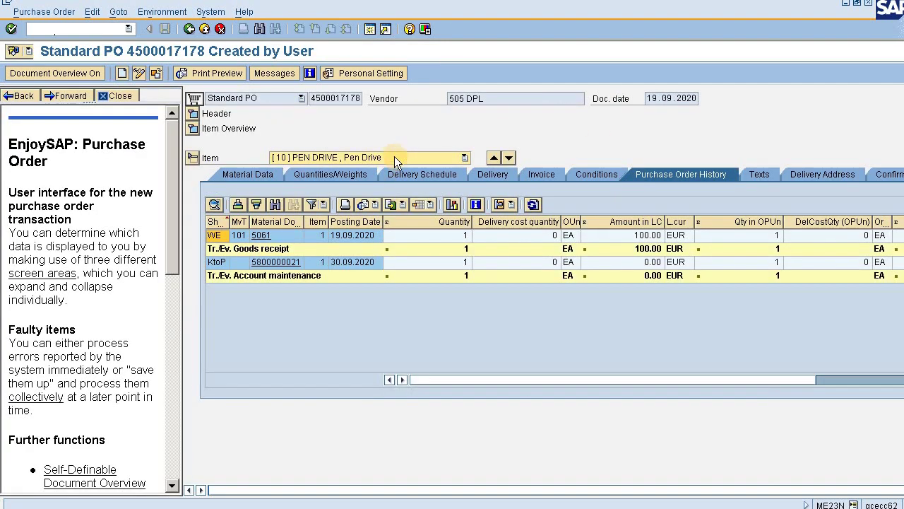
left_click(156, 73)
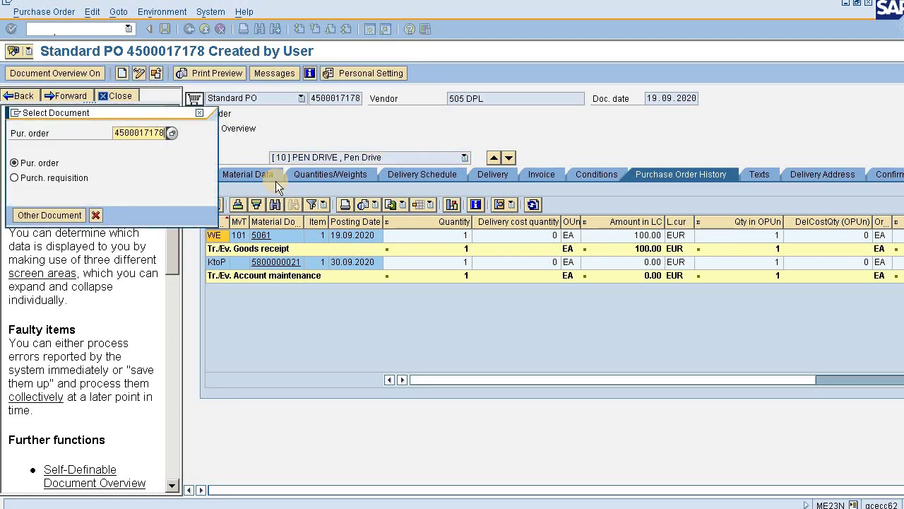
key("BackSpace")
key("BackSpace")
key("BackSpace")
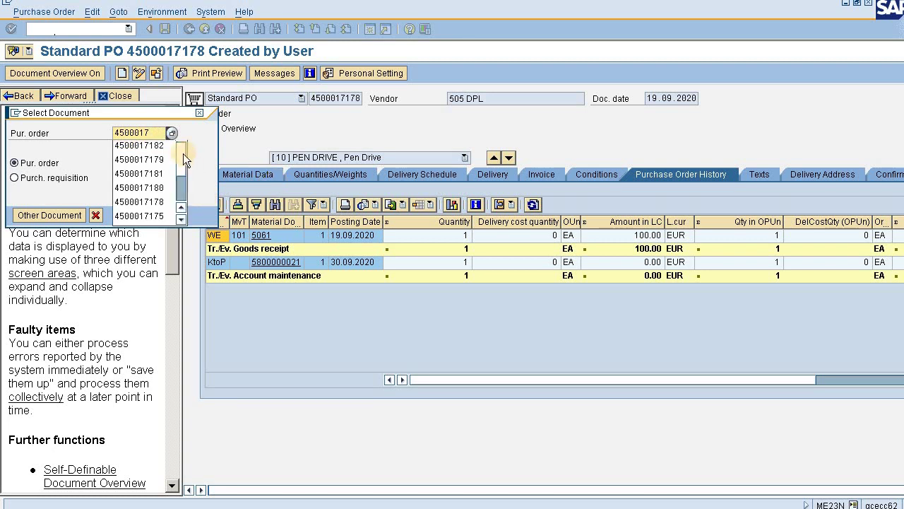
left_click(168, 146)
key("Return")
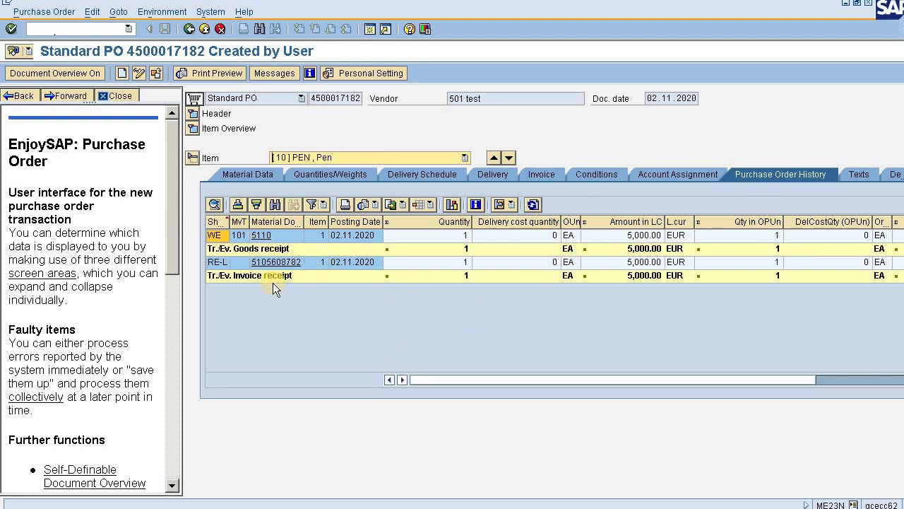
- Open the invoice receipt's follow-on accounting document from the purchase order history and review its vendor and GRIR A/C line items
left_click(292, 263)
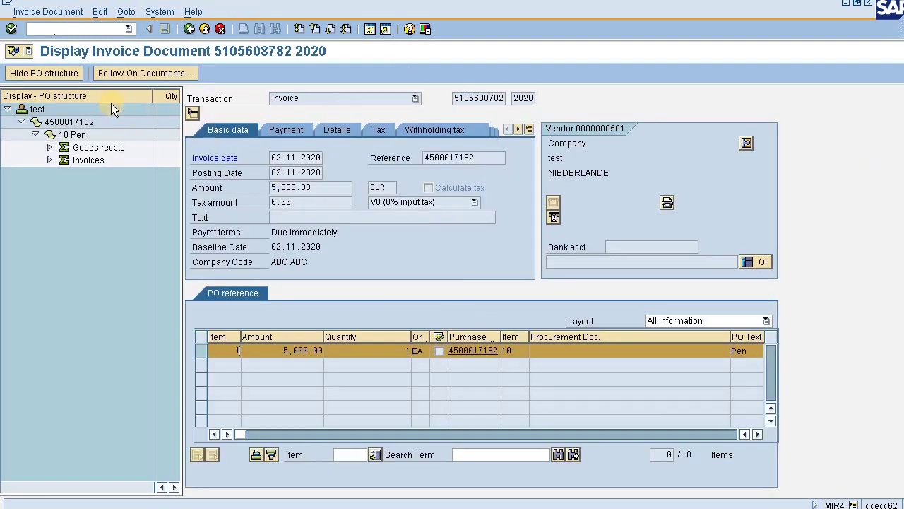
left_click(121, 79)
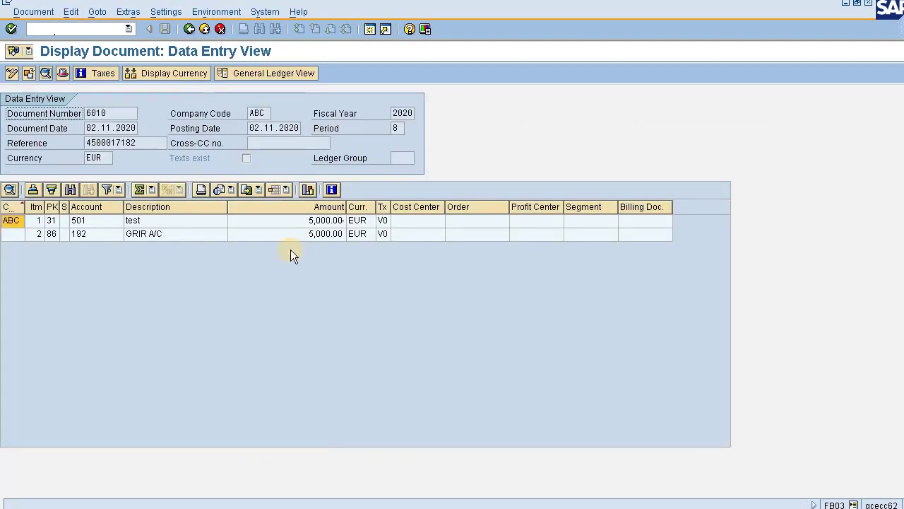
left_click(268, 221)
left_click(171, 236)
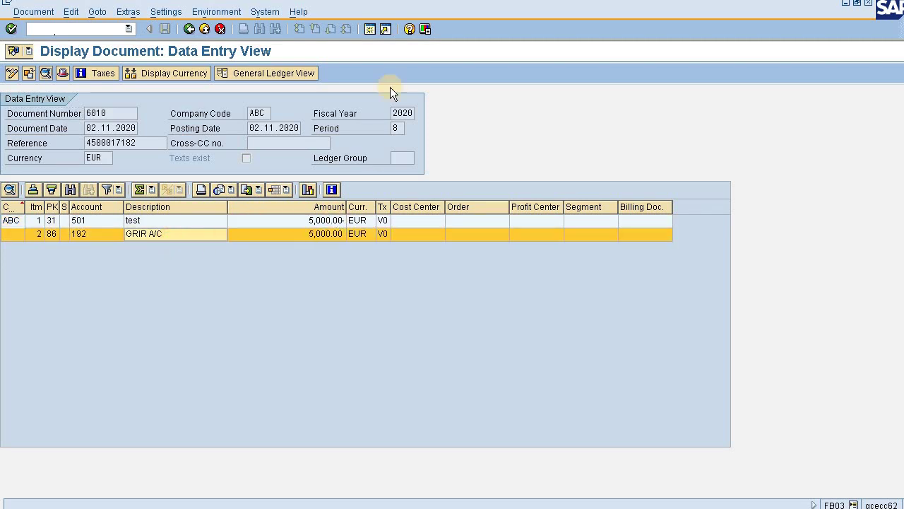
- Return to the invoice document and check the purchase order number in its Reference field
left_click(187, 28)
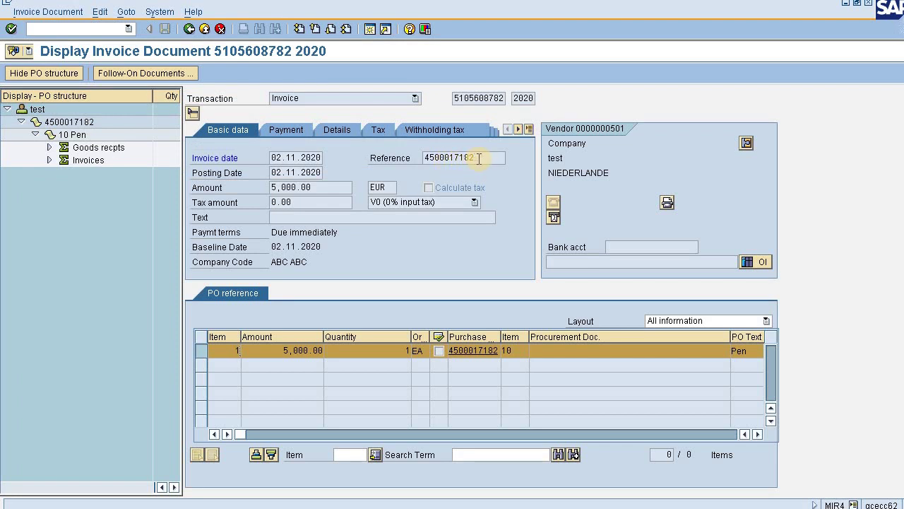
left_click(479, 159)
left_click_drag(479, 159, 422, 163)
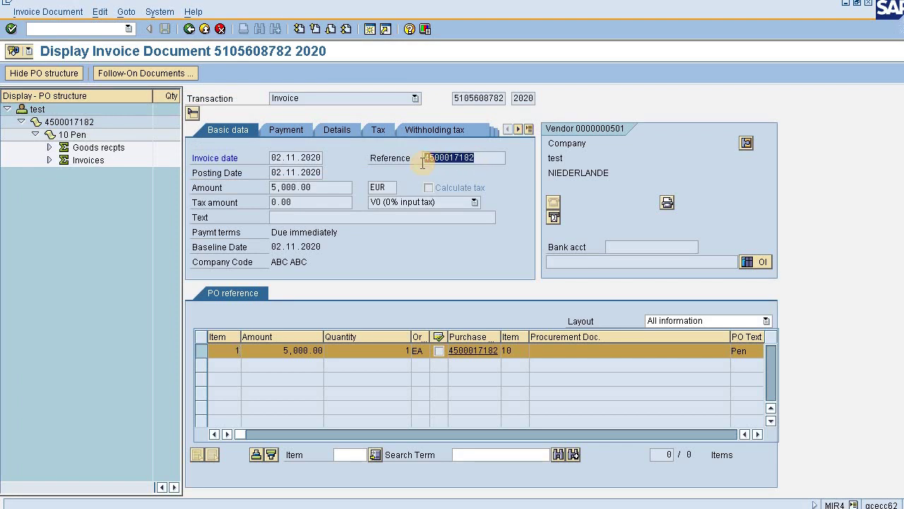
- Leave the invoice display and open the automatic payment transaction F110
left_click(61, 28)
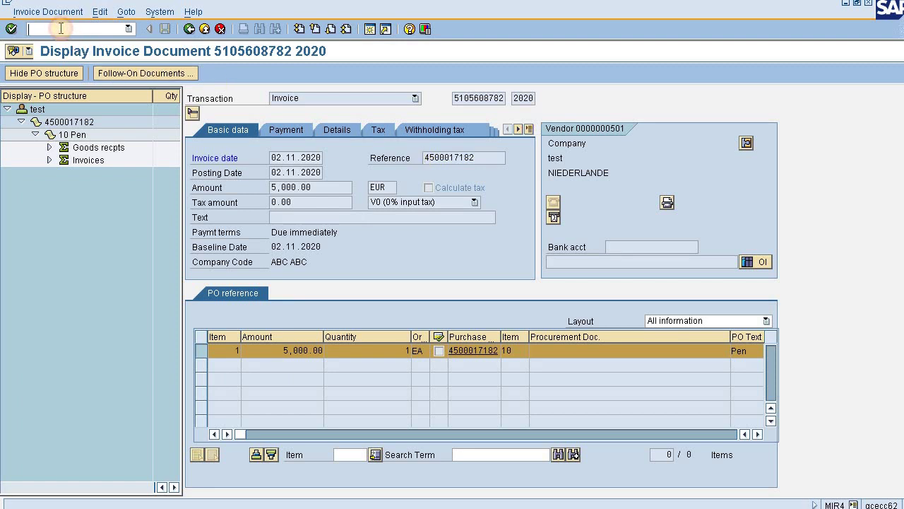
type("/nf110")
key("Return")
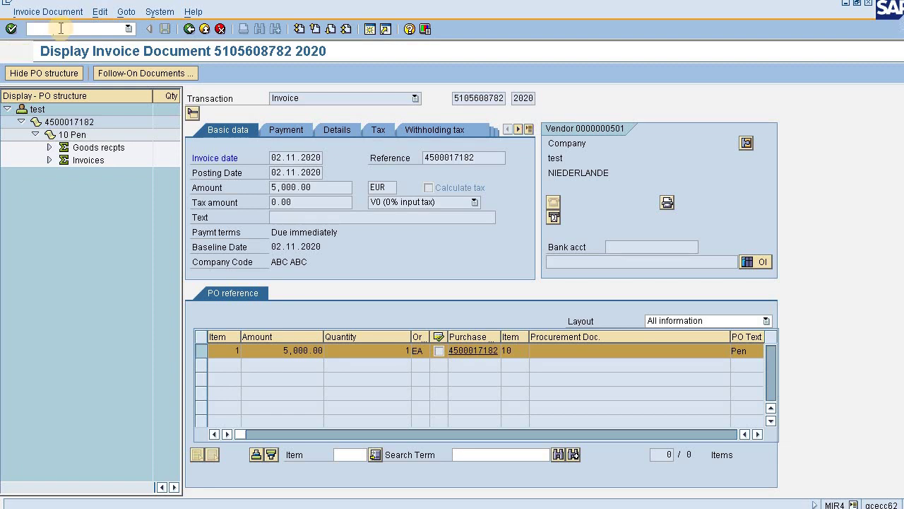
key("BackSpace")
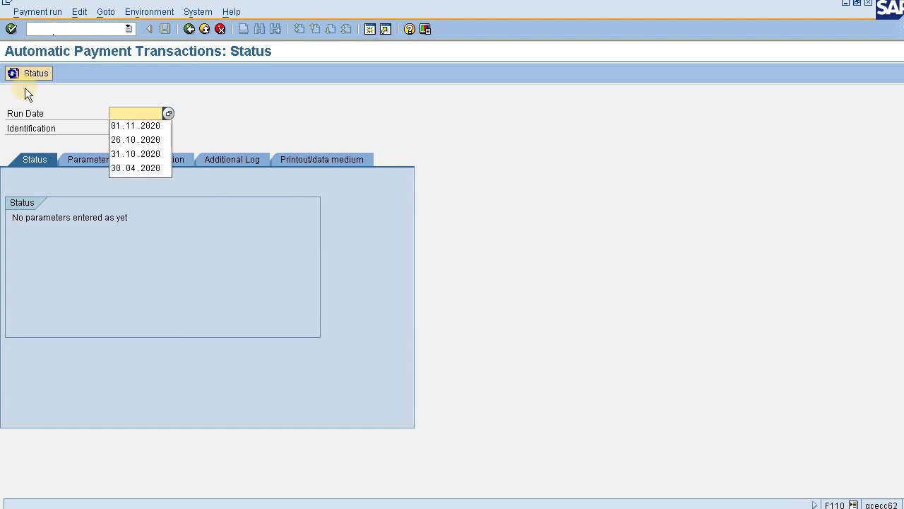
- Identify the payment run with run date 02.11.2020 and identification test
left_click(137, 126)
left_click(125, 123)
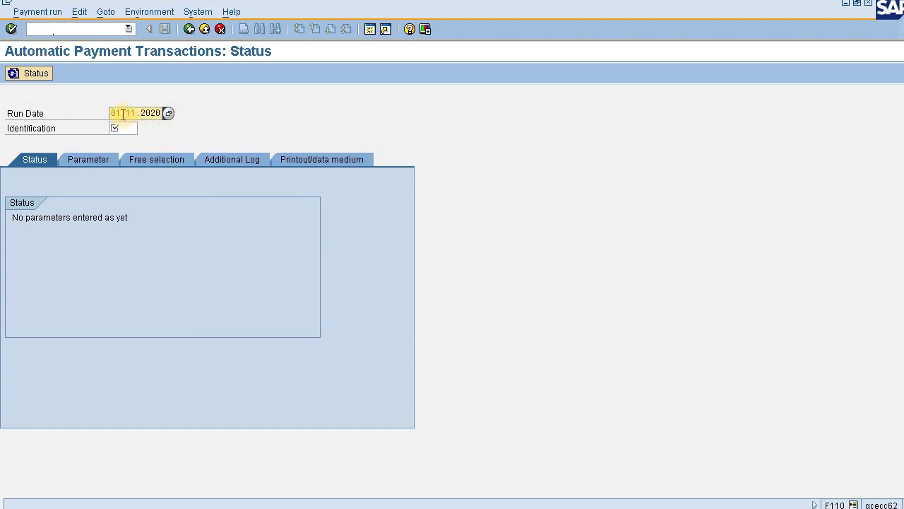
left_click(123, 113)
key("BackSpace")
type("2")
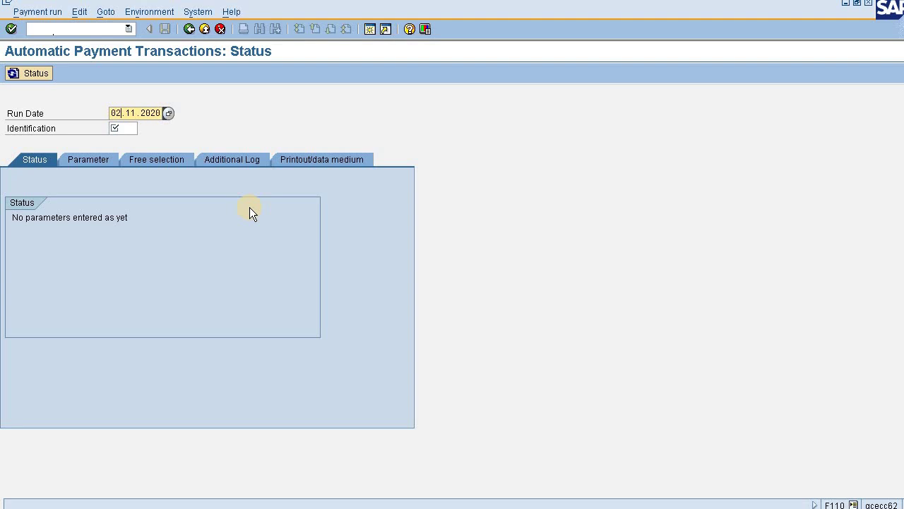
left_click(126, 129)
left_click(127, 129)
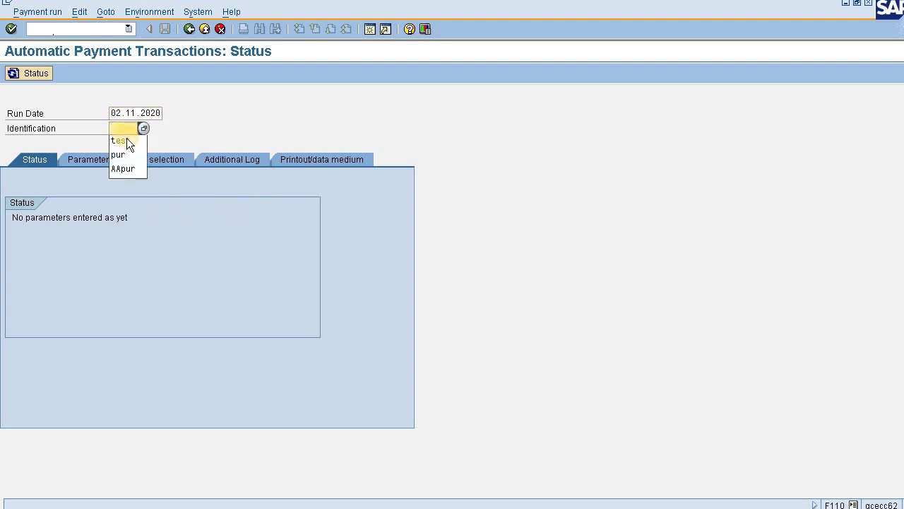
left_click(126, 138)
- In the run parameters, enter company code ABC with payment method F and next payment date 31.12.9999
left_click(103, 157)
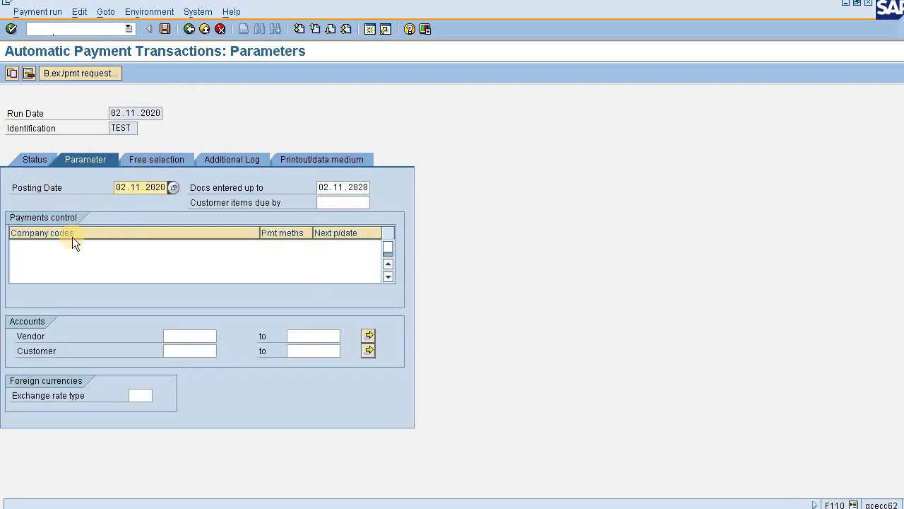
left_click(70, 248)
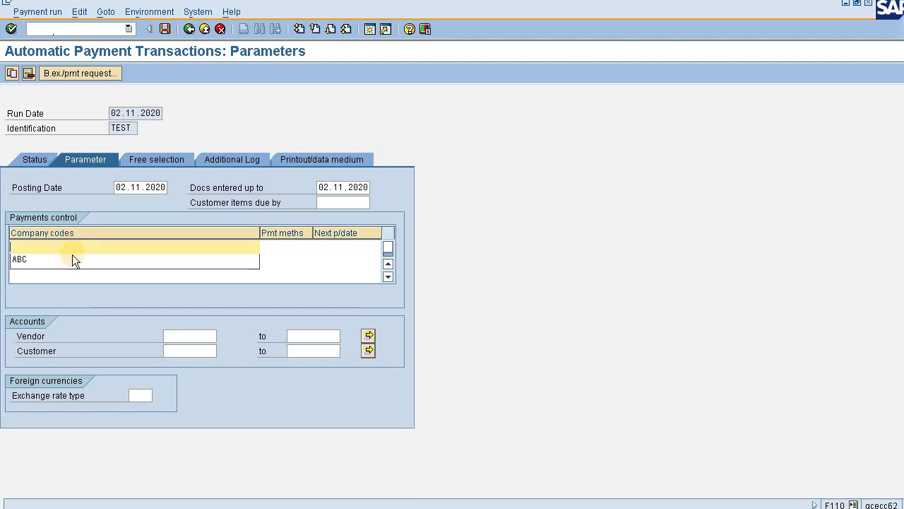
left_click(72, 258)
left_click(274, 245)
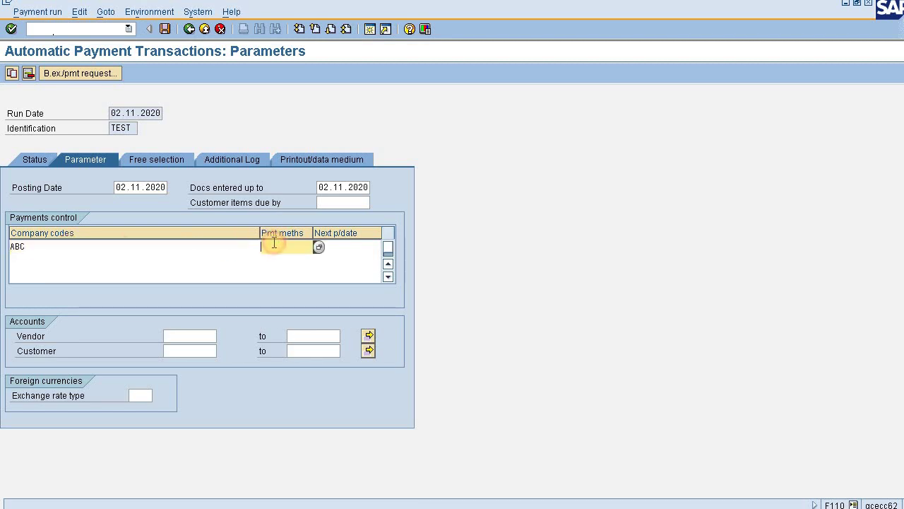
type("F")
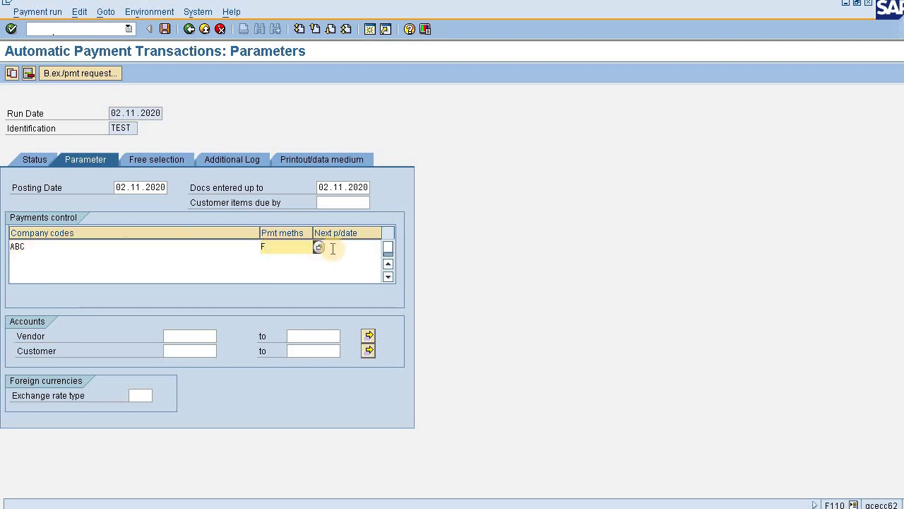
left_click(355, 252)
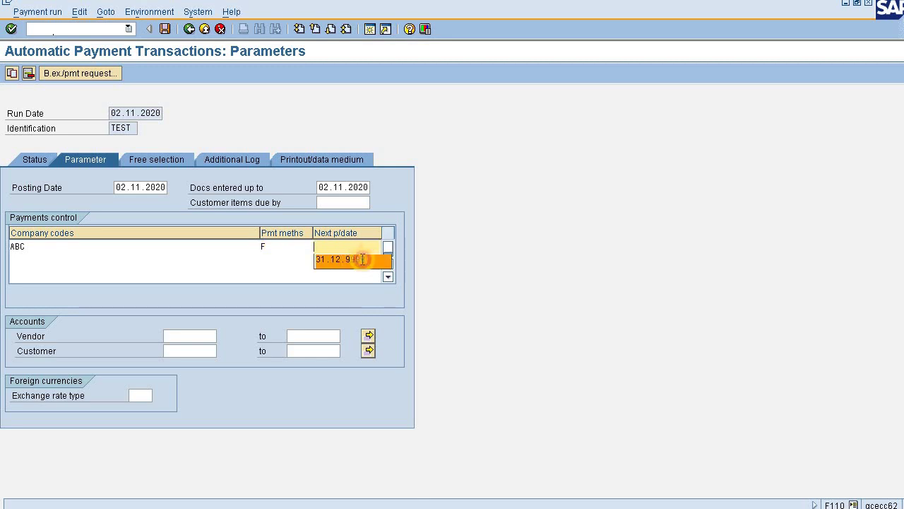
left_click(359, 259)
- Limit the payment run's vendor accounts to the range 501 to 501
left_click(194, 336)
type("501")
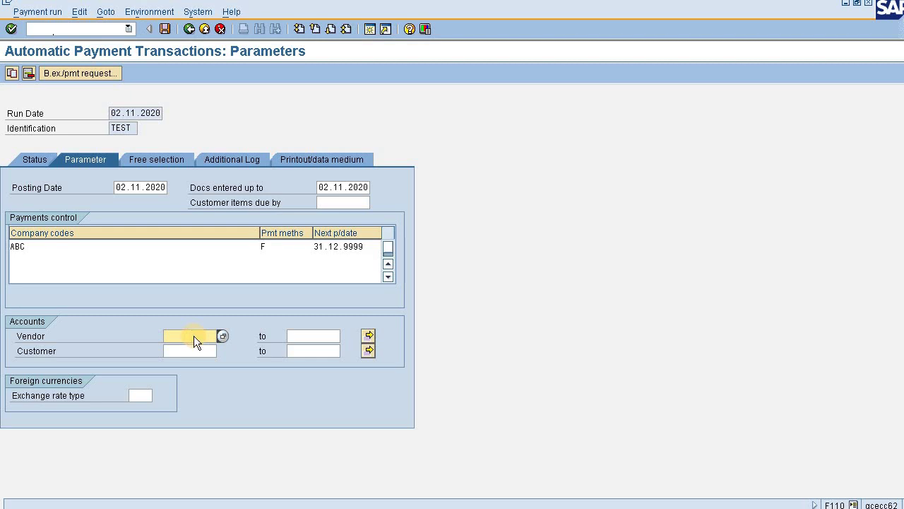
left_click(306, 335)
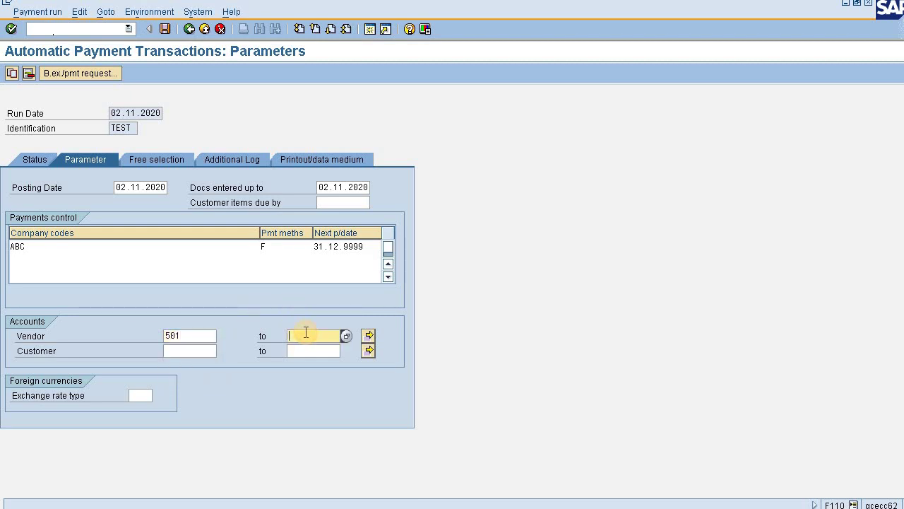
type("501")
- Enable additional logging of due date check, payment method selection in all cases and payment document line items for vendors 501 to 501
left_click(212, 160)
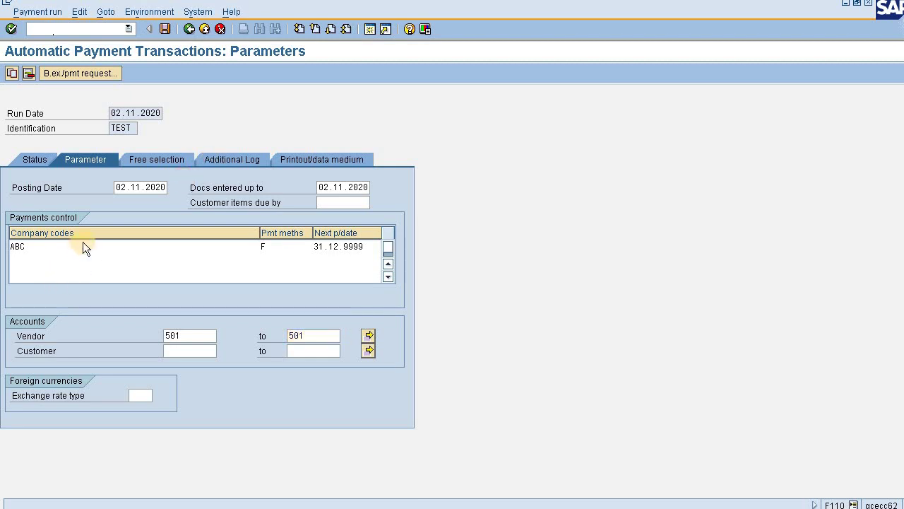
left_click(40, 218)
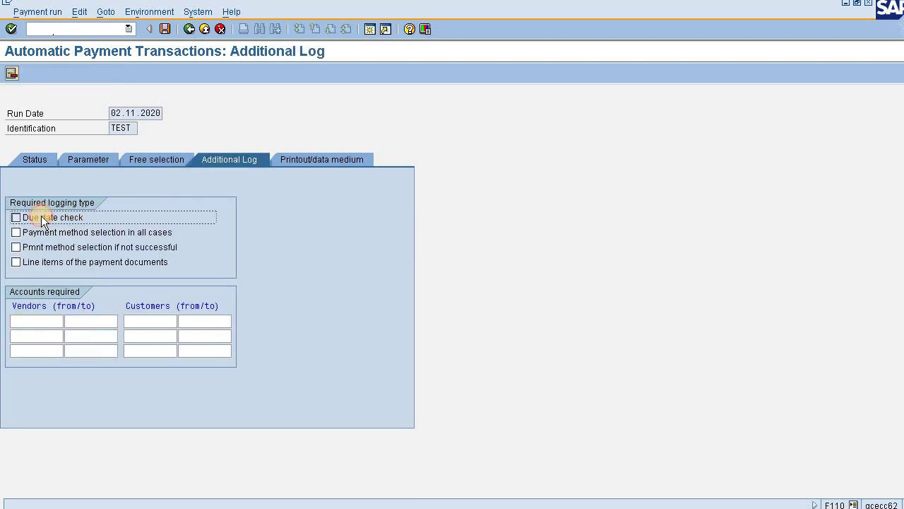
left_click(90, 233)
left_click(84, 263)
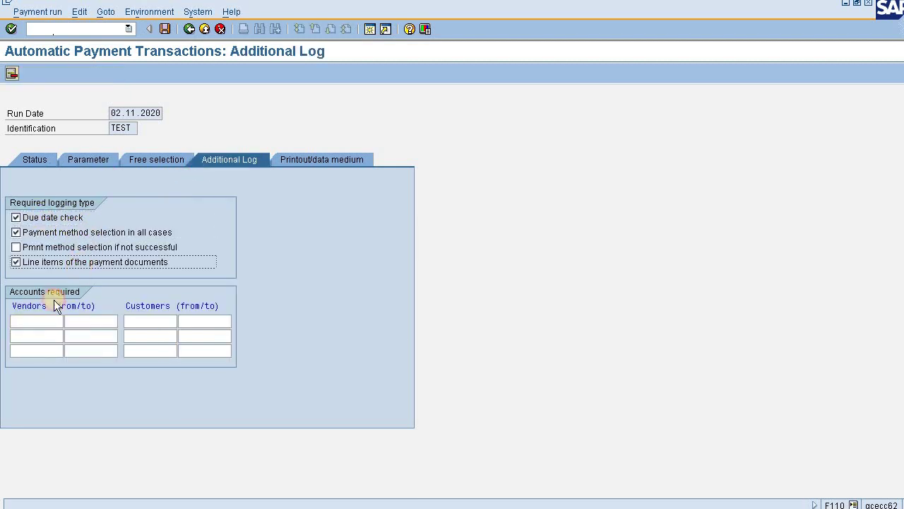
left_click(43, 320)
type("501")
left_click(101, 317)
type("501")
- Add a free selection on the Reference field with the copied purchase order number, and save the payment run parameters
left_click(160, 158)
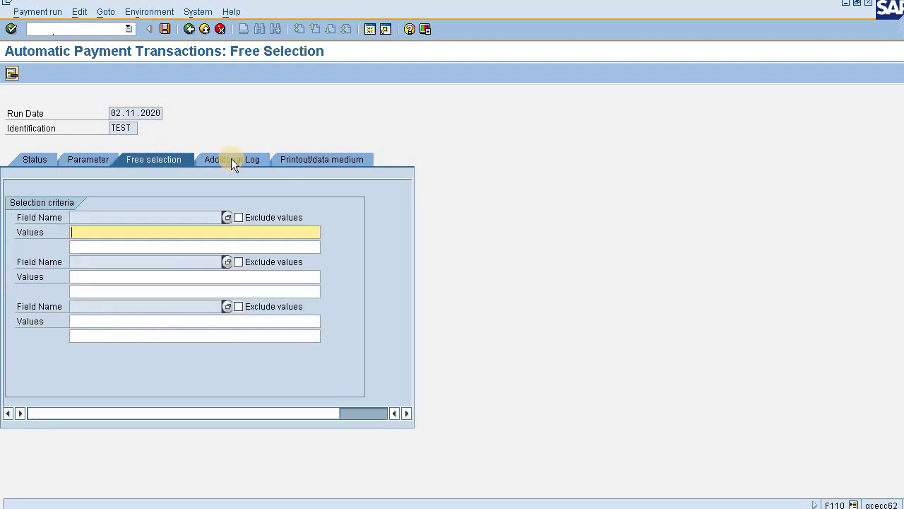
left_click(225, 219)
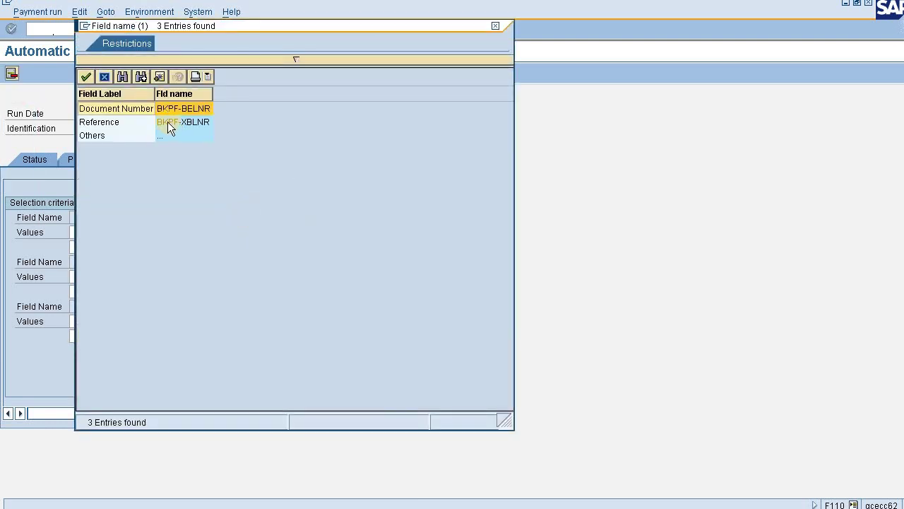
double_click(119, 121)
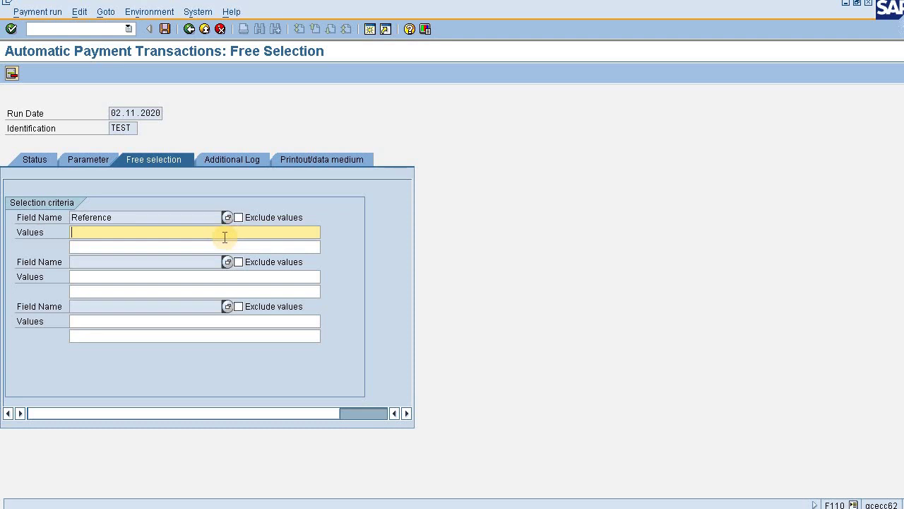
key("ctrl+v")
left_click(253, 160)
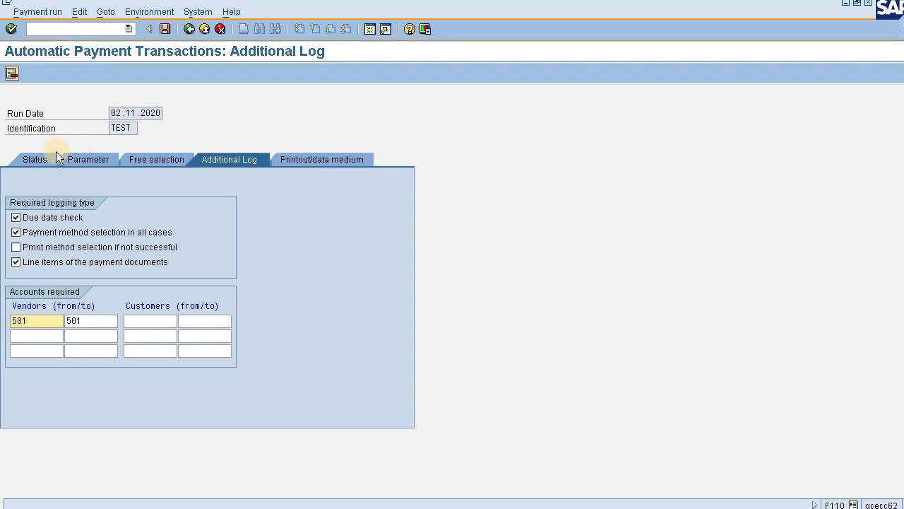
left_click(163, 159)
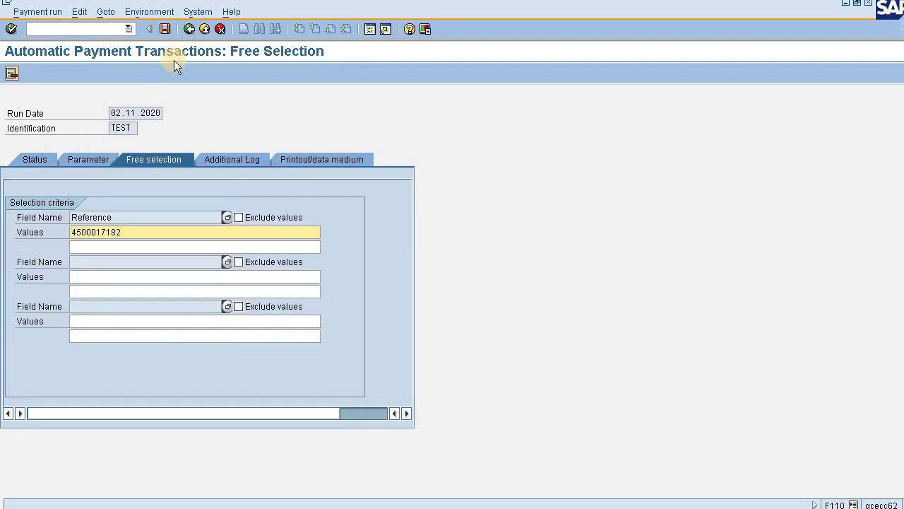
left_click(166, 29)
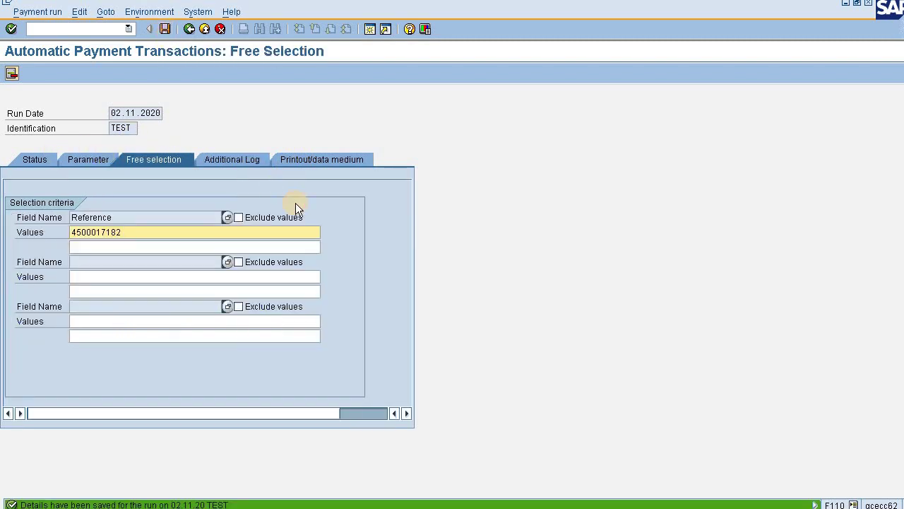
- Schedule the payment proposal to start immediately, without creating a payment medium
left_click(35, 159)
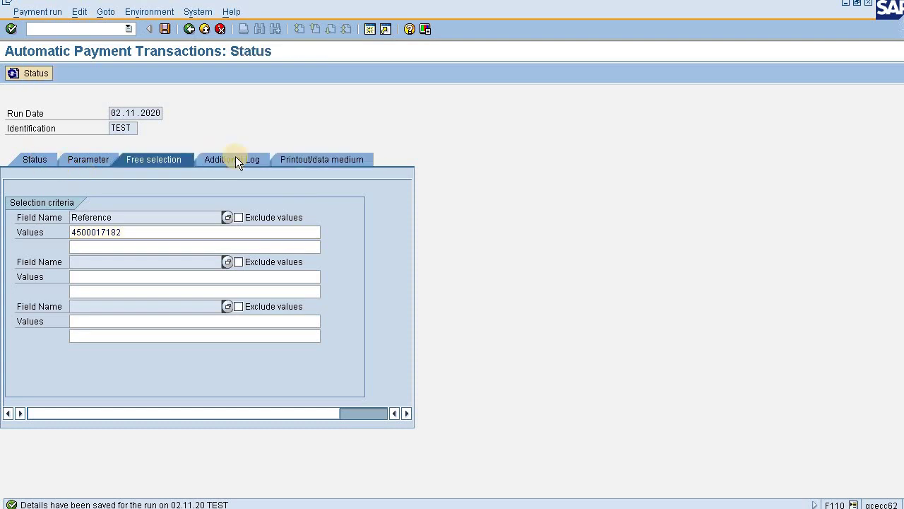
left_click(91, 75)
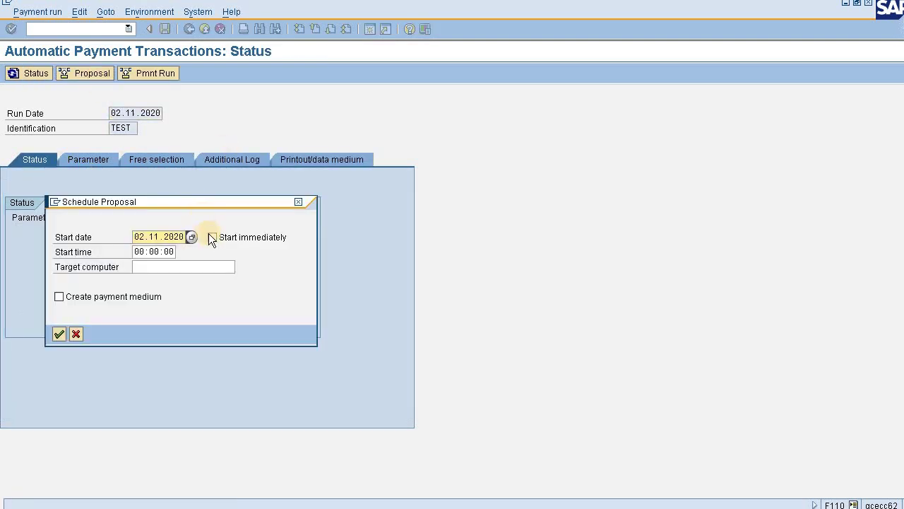
left_click(212, 237)
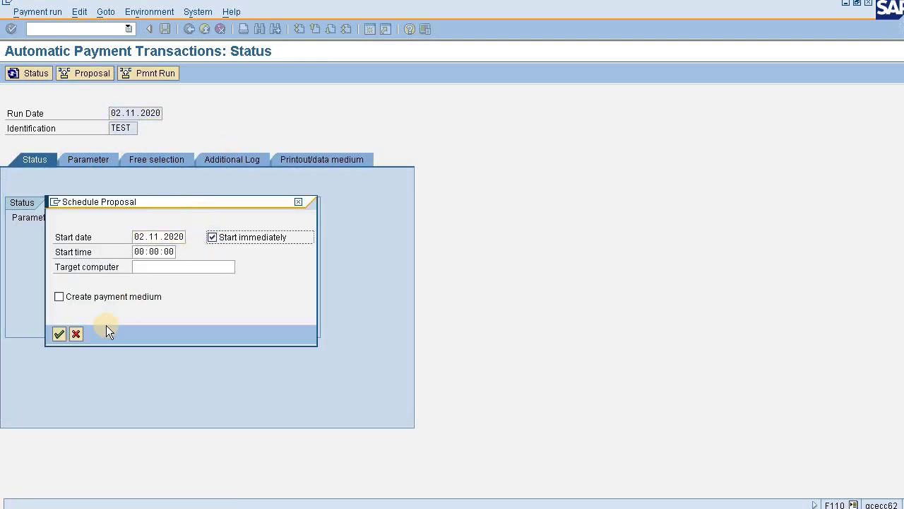
left_click(57, 334)
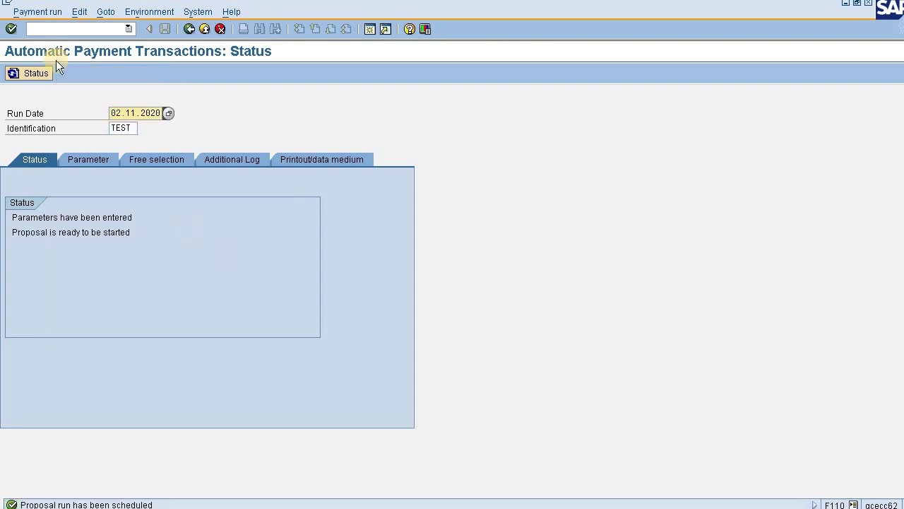
- Refresh the run status until the payment proposal is created, and display the proposal to review its payments
left_click(34, 70)
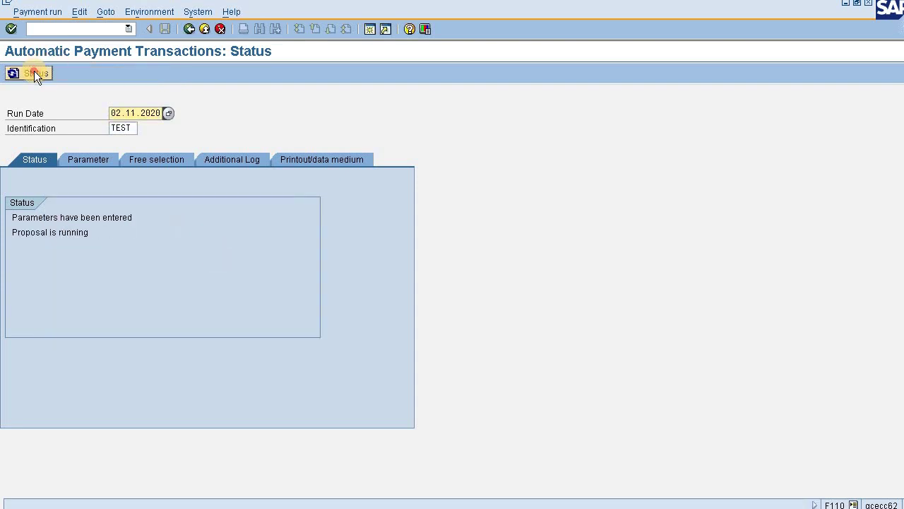
left_click(34, 71)
left_click(34, 70)
left_click(34, 70)
left_click(34, 71)
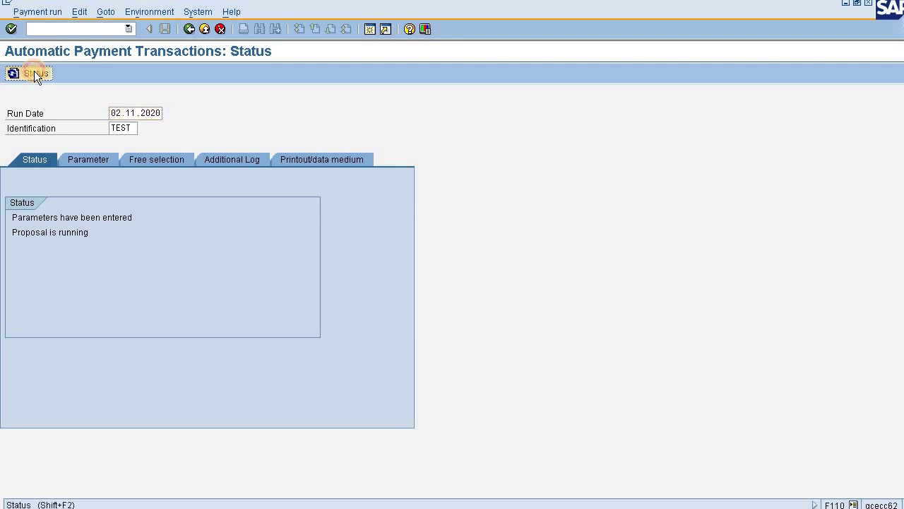
left_click(34, 71)
left_click(34, 70)
left_click(34, 71)
left_click(34, 71)
left_click(34, 71)
left_click(34, 71)
left_click(34, 73)
left_click(34, 72)
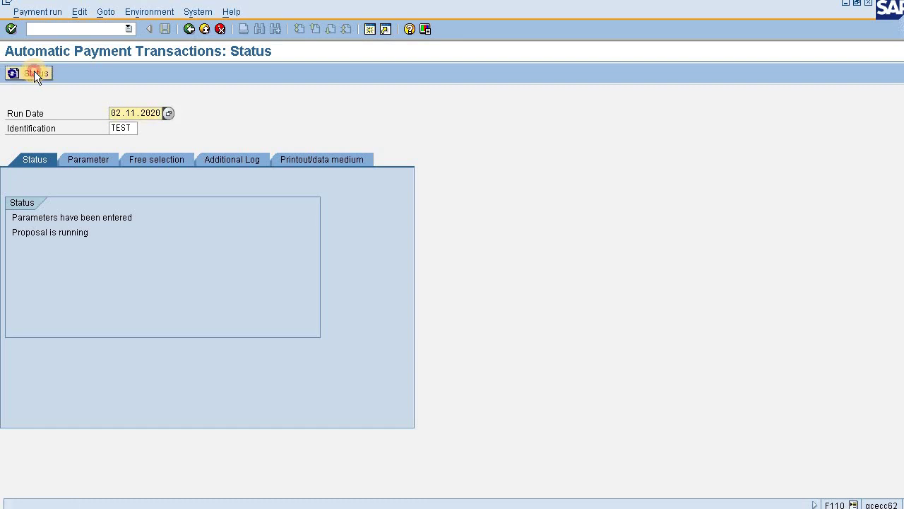
left_click(34, 72)
left_click(34, 73)
left_click(34, 73)
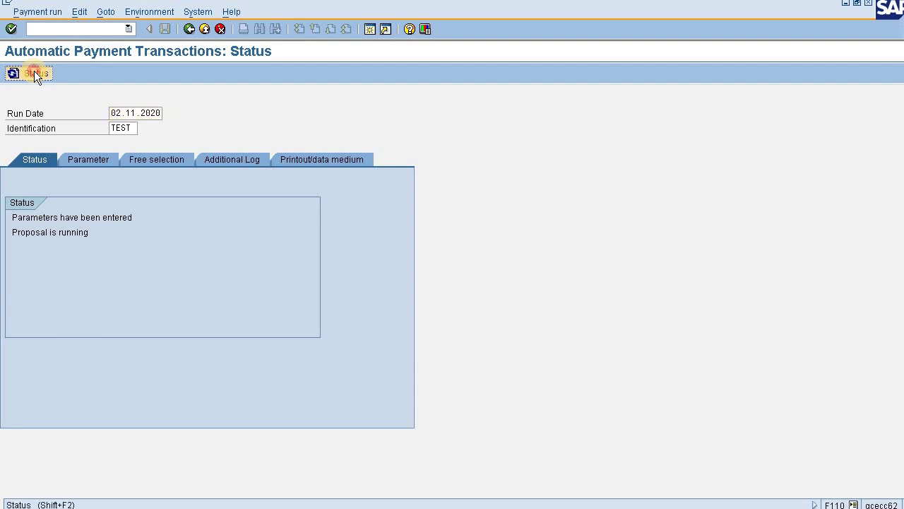
left_click(34, 73)
left_click(34, 73)
left_click(34, 73)
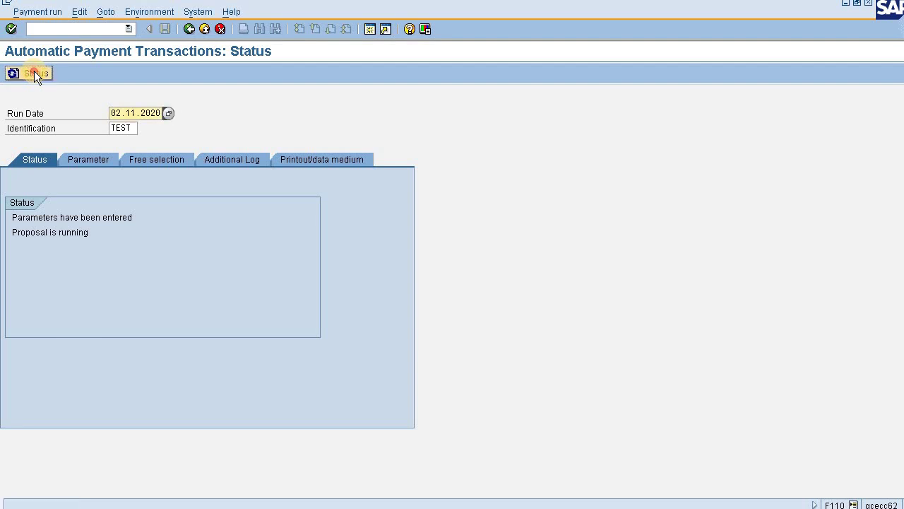
left_click(34, 73)
left_click(34, 73)
left_click(34, 73)
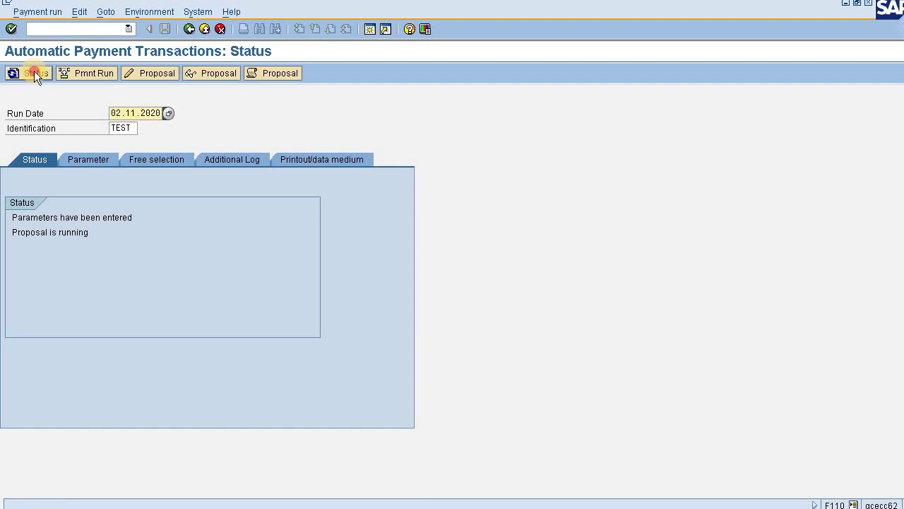
left_click(34, 72)
left_click(33, 73)
left_click(34, 72)
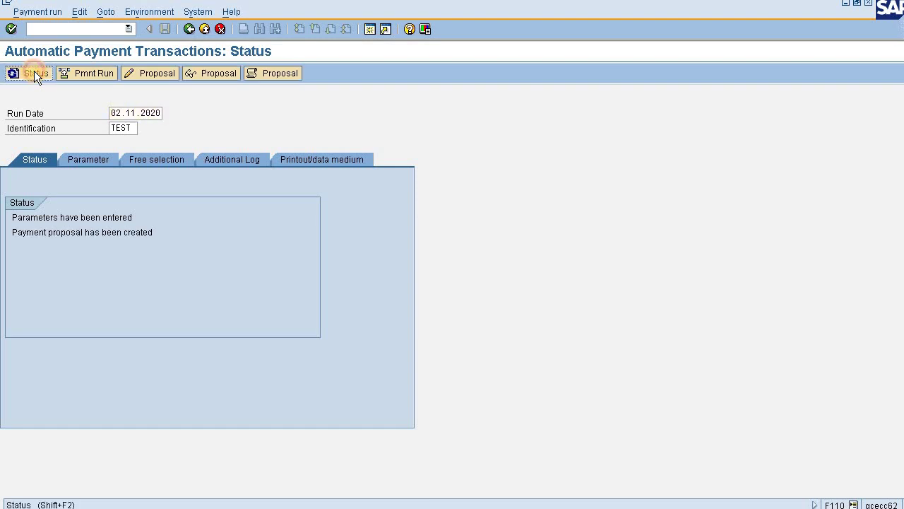
left_click(34, 73)
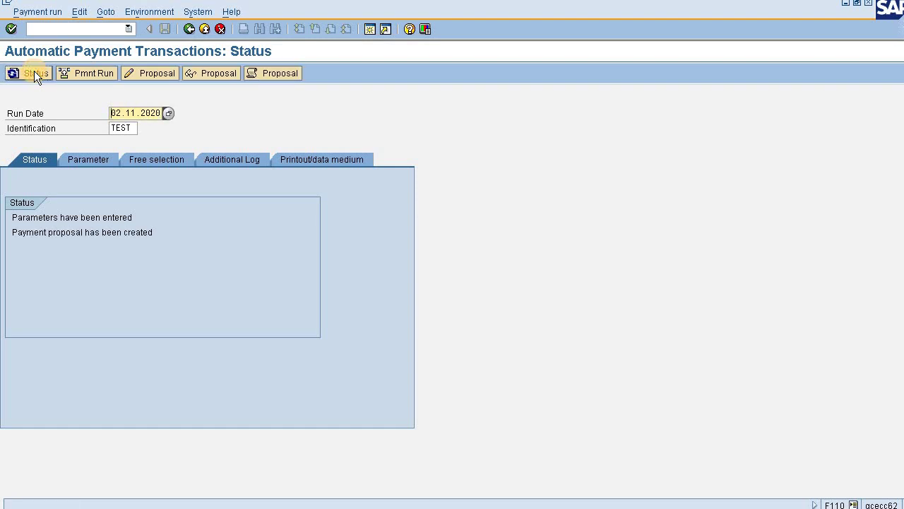
left_click(201, 73)
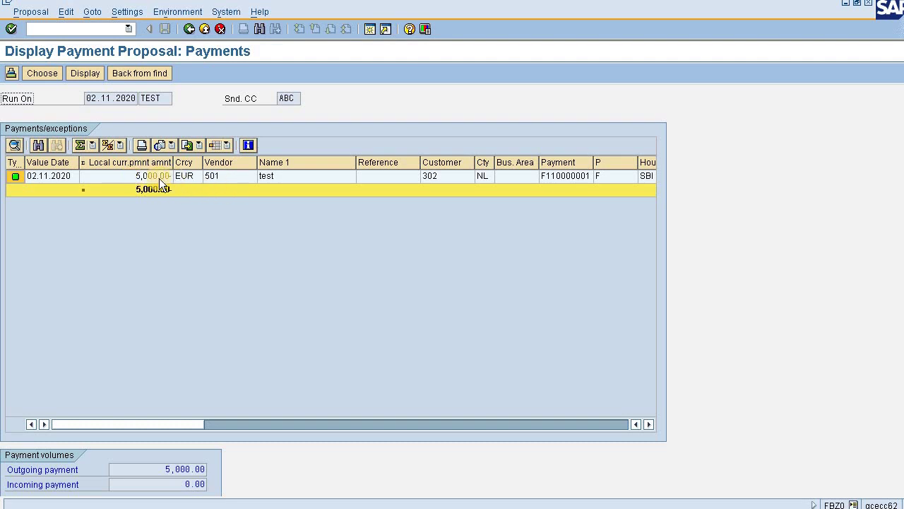
- Examine the open item behind the vendor 501 payment in the proposal, and return to the payment run status
double_click(156, 177)
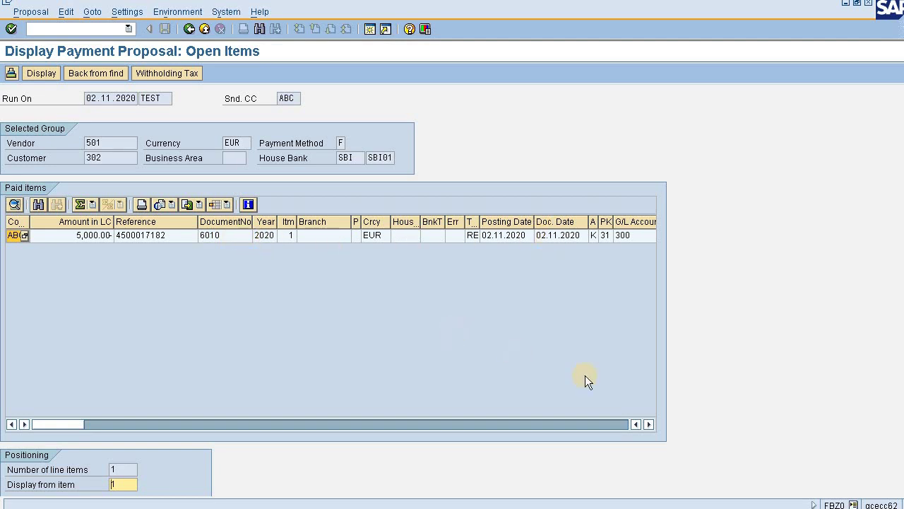
left_click(143, 235)
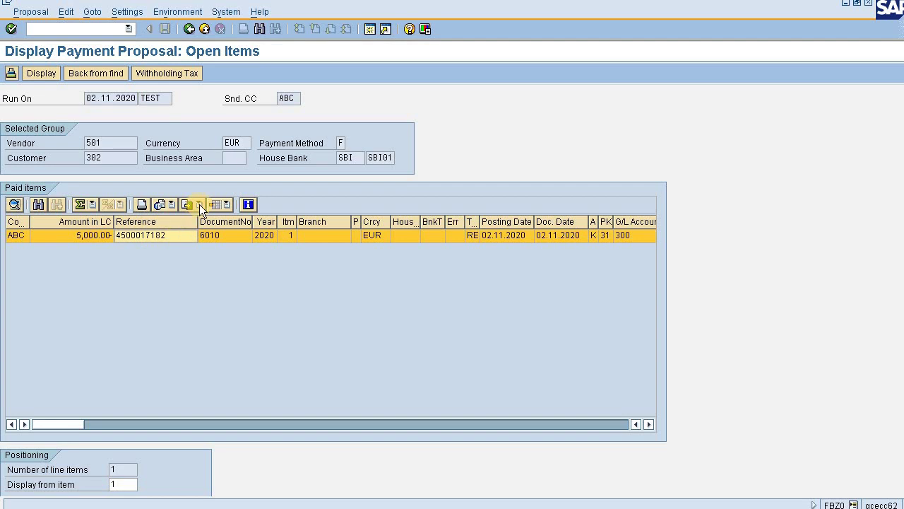
left_click(188, 29)
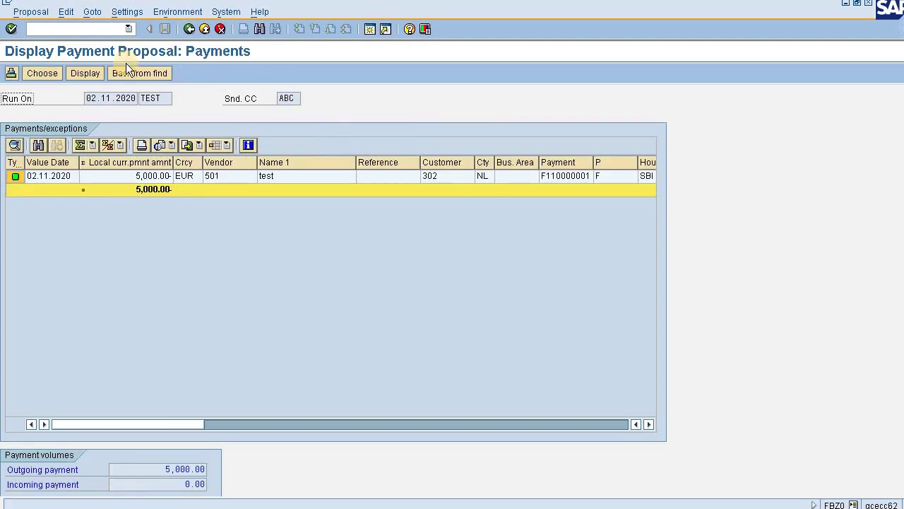
left_click(193, 28)
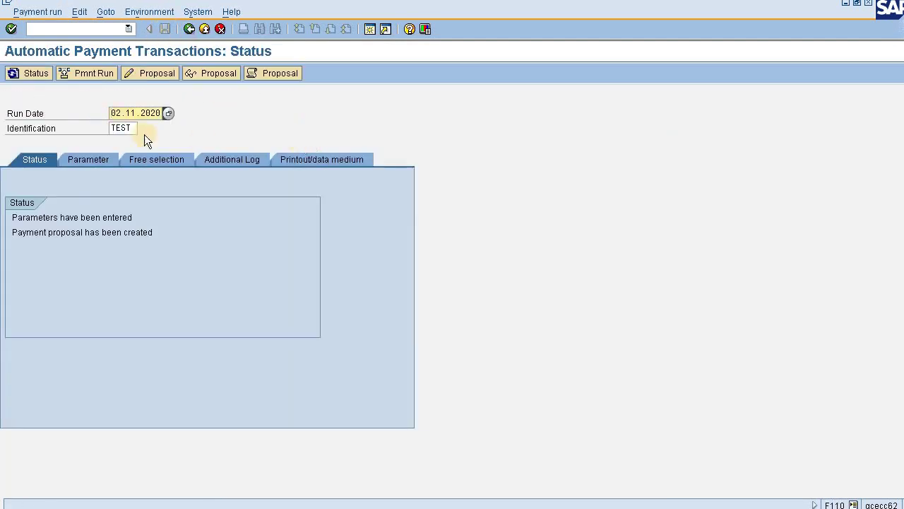
- Schedule the payment run to start immediately without creating a payment medium, and refresh its status until the posting order is completed
left_click(71, 69)
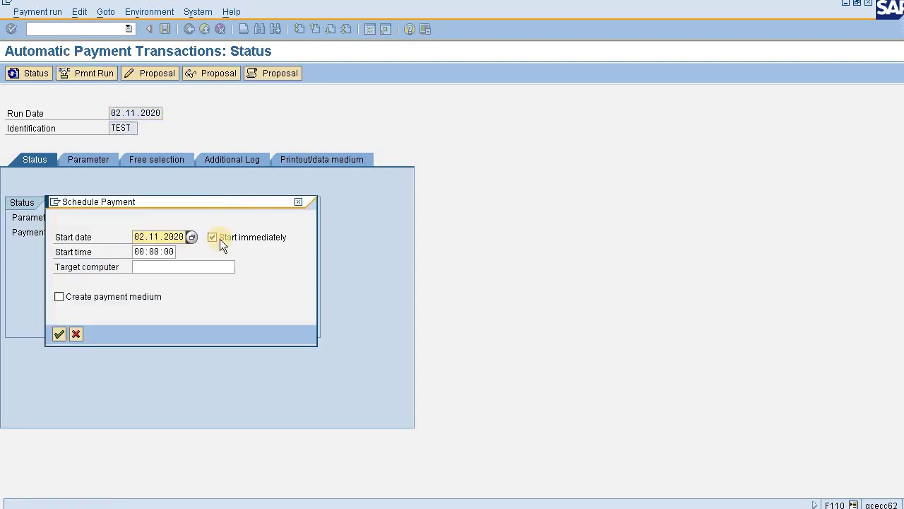
left_click(55, 336)
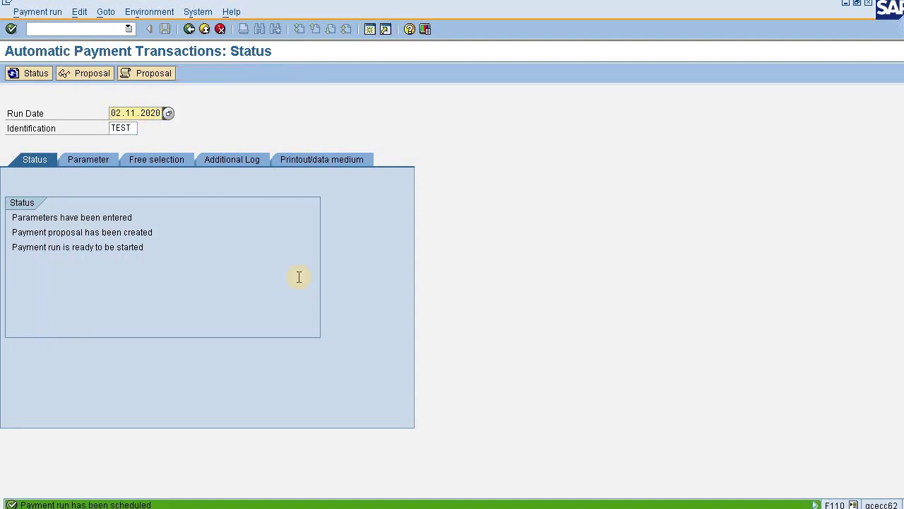
left_click(28, 74)
left_click(29, 73)
left_click(28, 74)
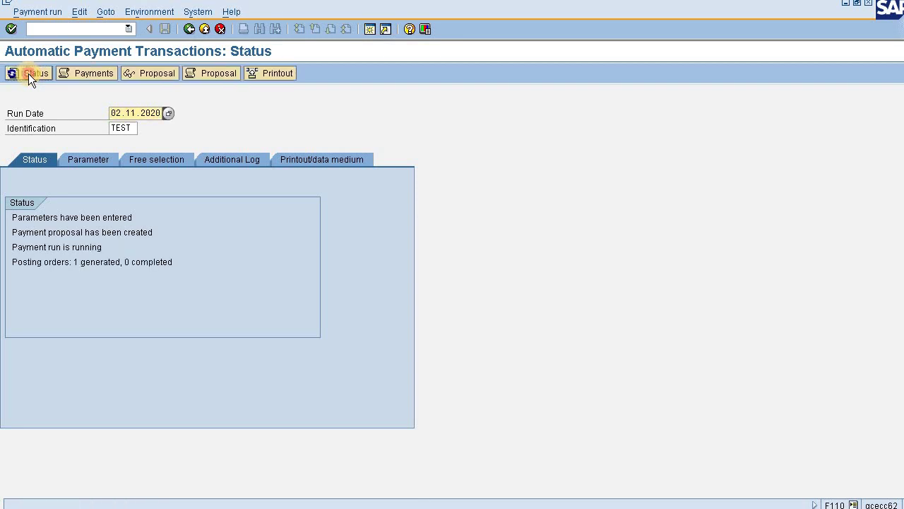
left_click(28, 73)
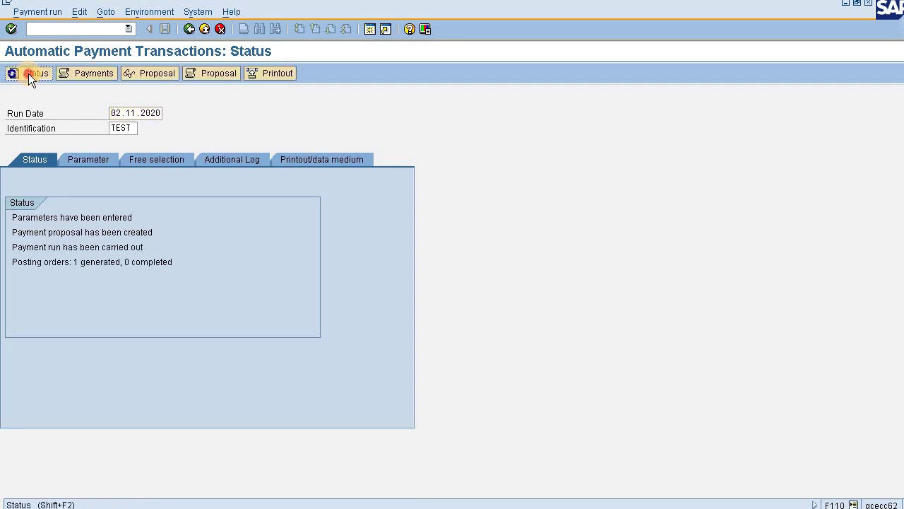
left_click(28, 73)
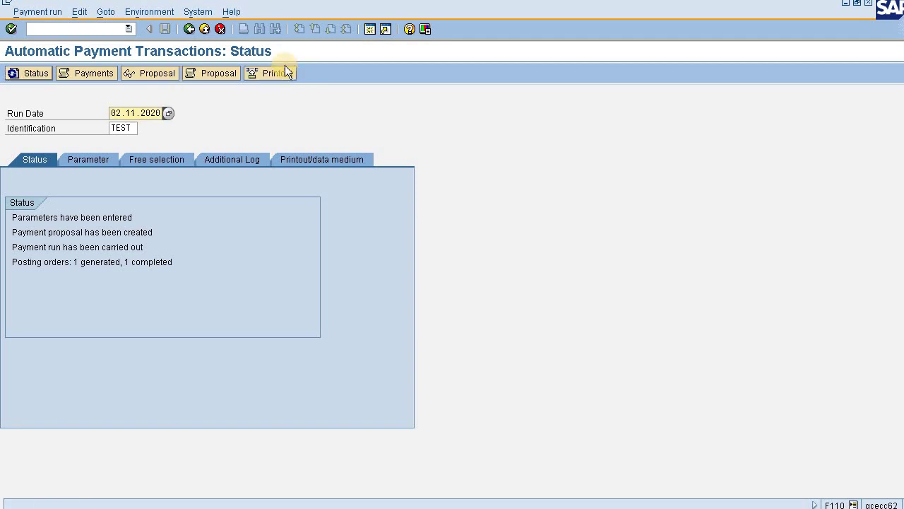
- Display the payment run log and check the payment document posted for vendor 501
left_click(103, 74)
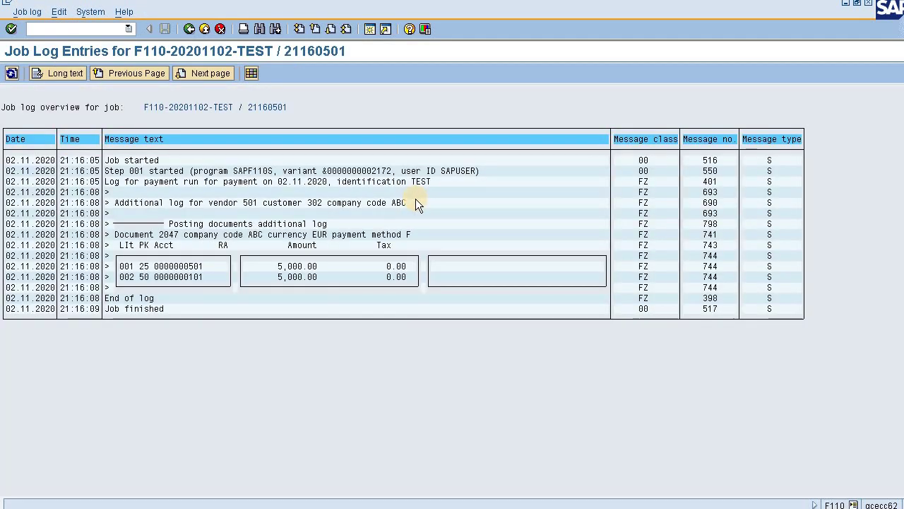
left_click(163, 237)
left_click(174, 237)
- Run vendor line item display FBL1N for vendor 501, company code ABC, listing all items with posting date 02.11.2020
left_click(84, 30)
type("/nf")
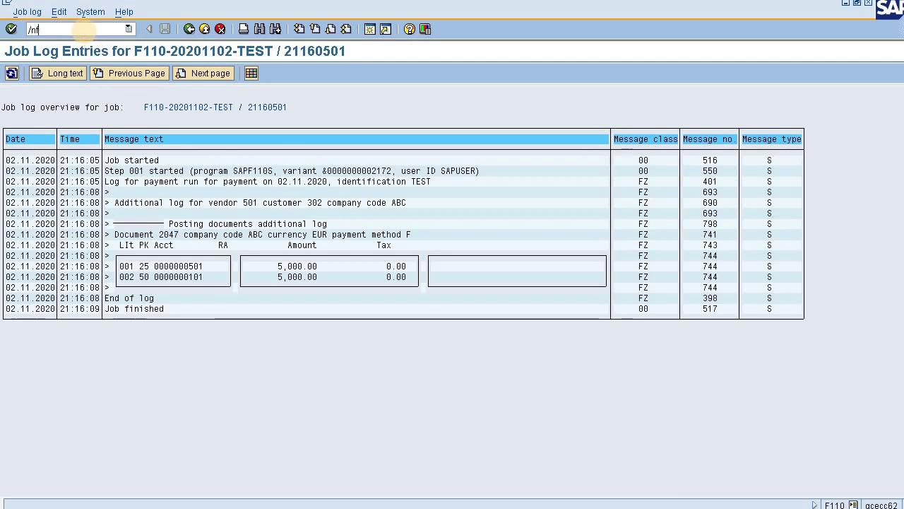
type("bl1n")
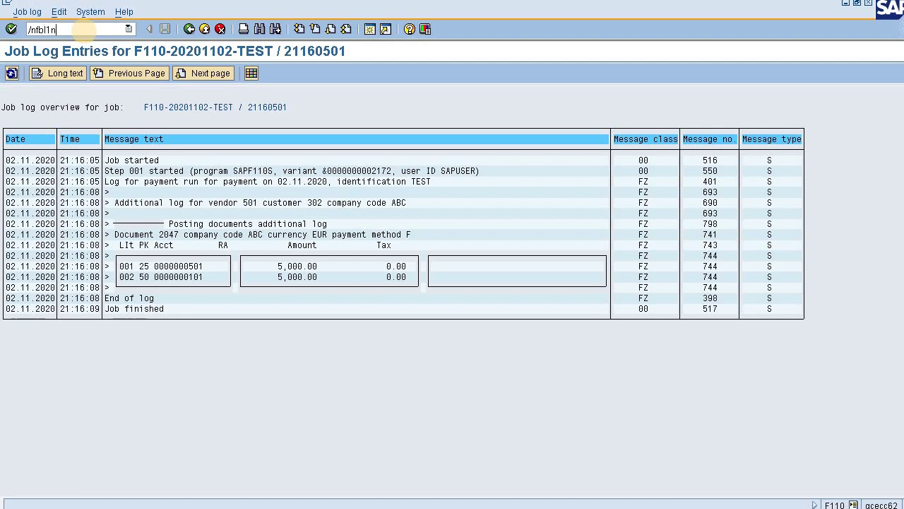
key("Return")
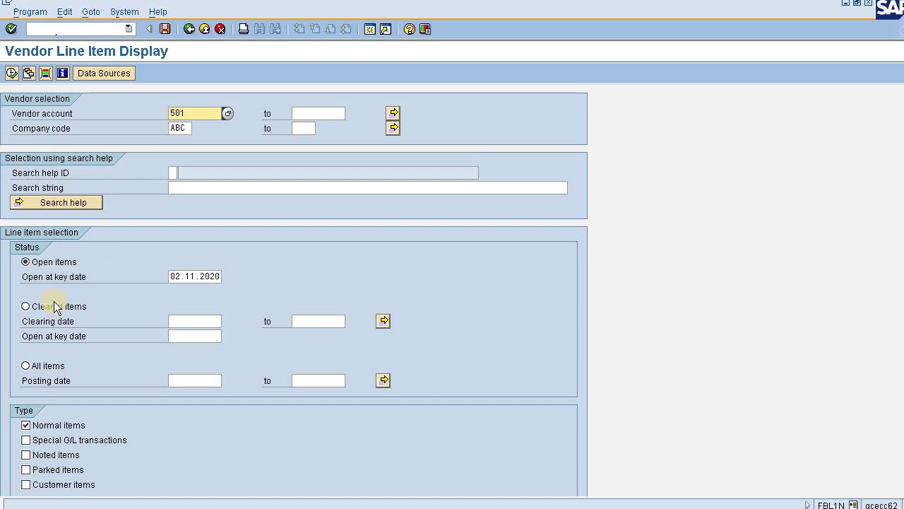
left_click(25, 365)
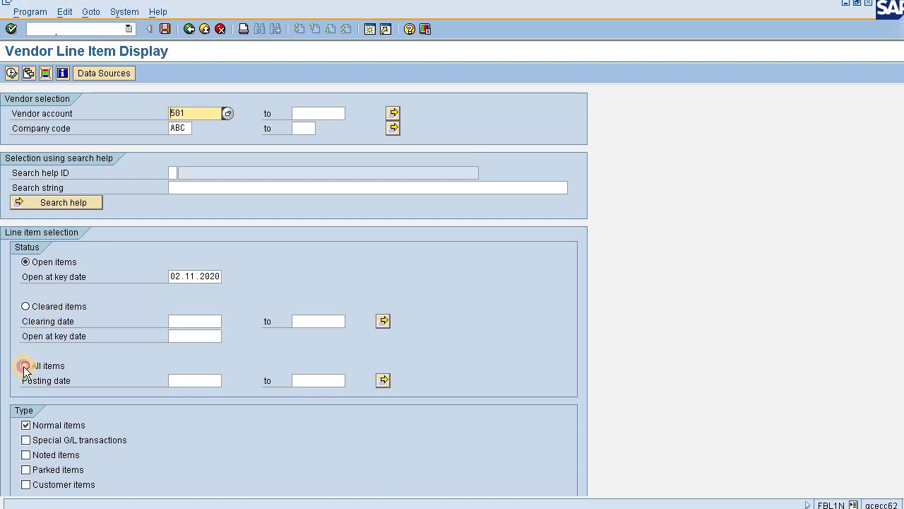
left_click(189, 384)
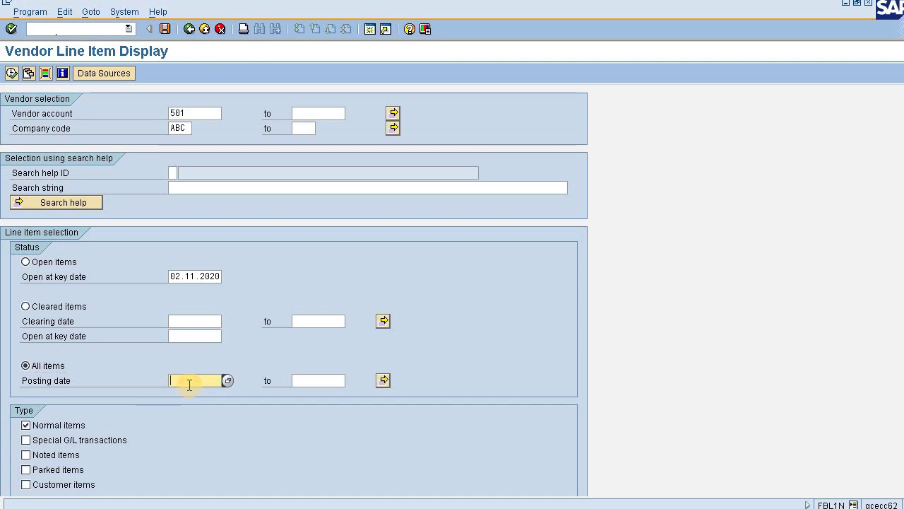
type("02.11.2020")
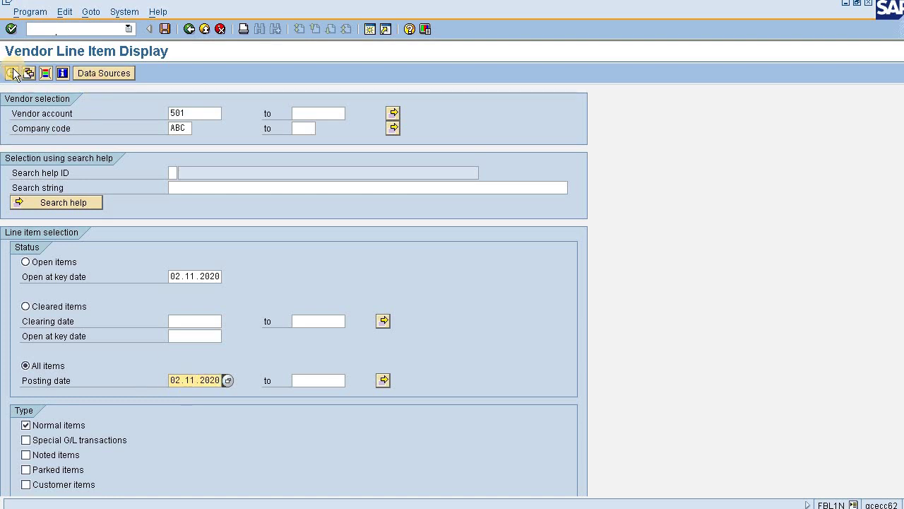
left_click(12, 73)
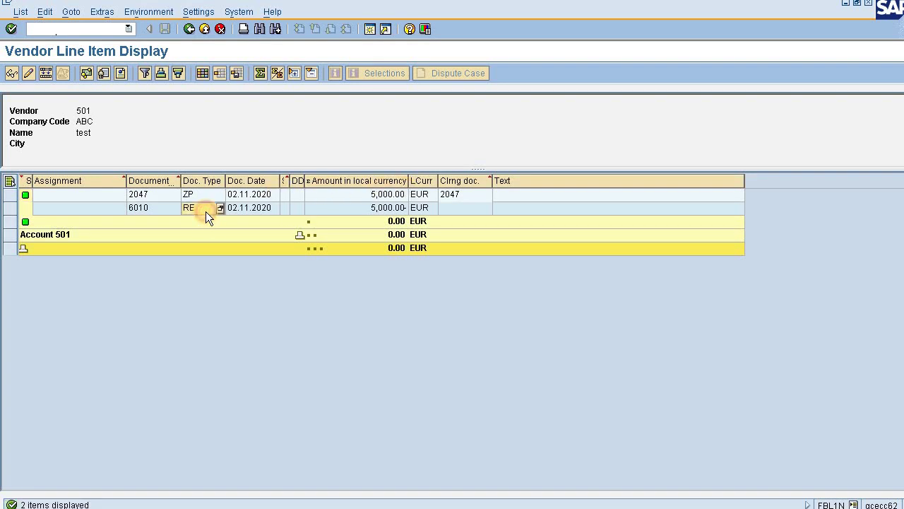
- Compare the RE invoice and ZP payment line items, checking their amounts, document numbers and clearing document
left_click(342, 208)
left_click(191, 192)
left_click(465, 194)
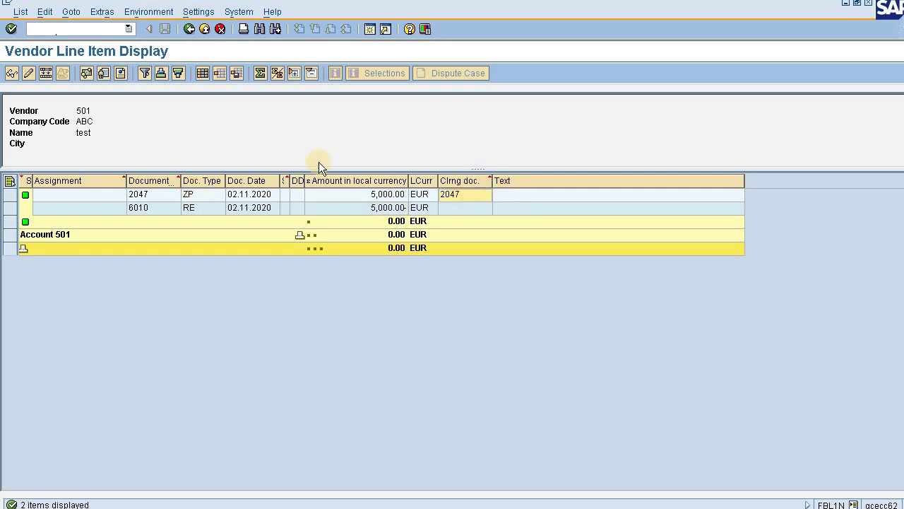
left_click(139, 196)
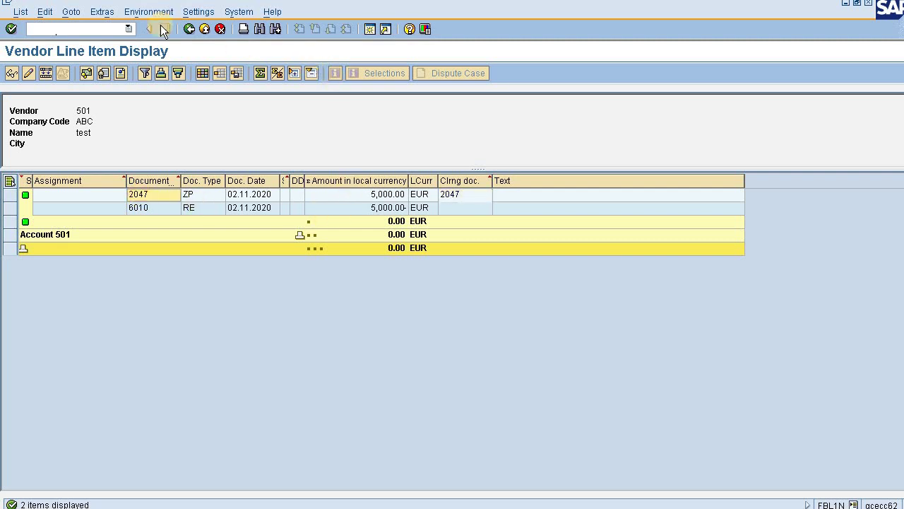
- Open asset display AS03 for asset 2 in company code ABC, and show its asset values
left_click(84, 29)
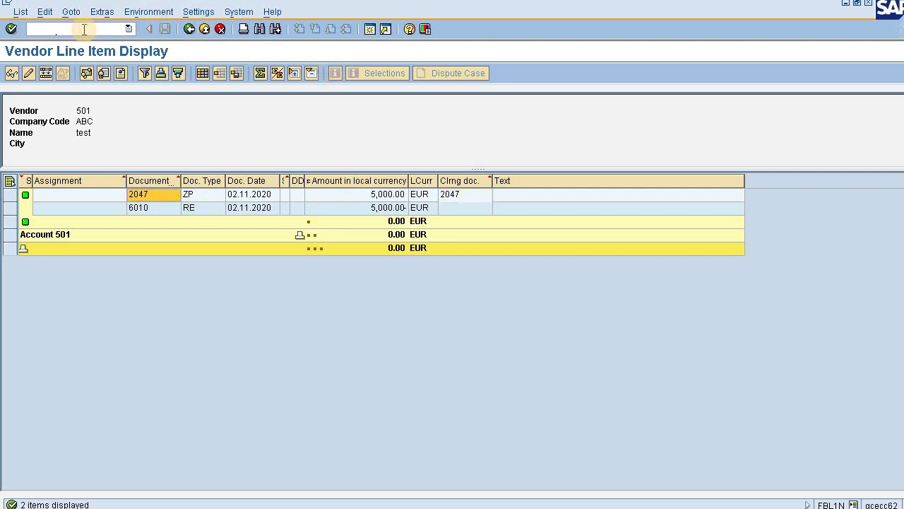
type("/n")
type("fbl1n")
key("Return")
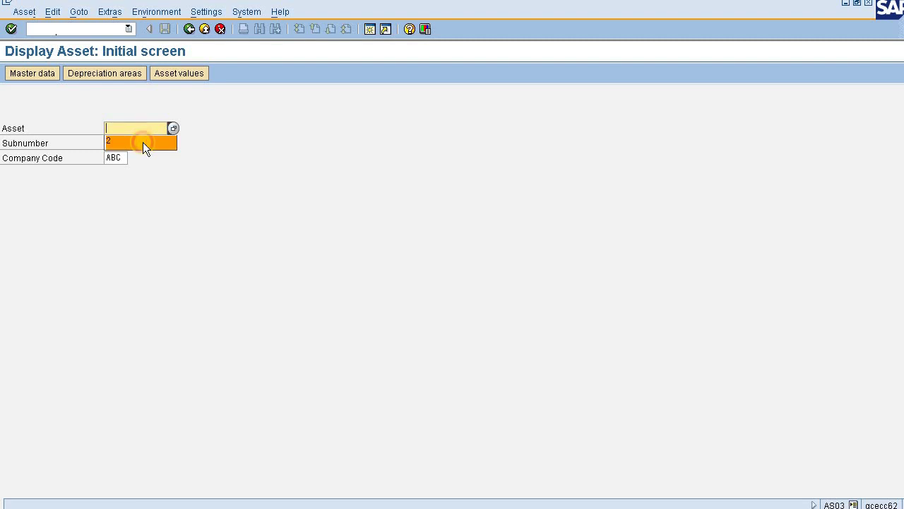
left_click(142, 142)
left_click(172, 77)
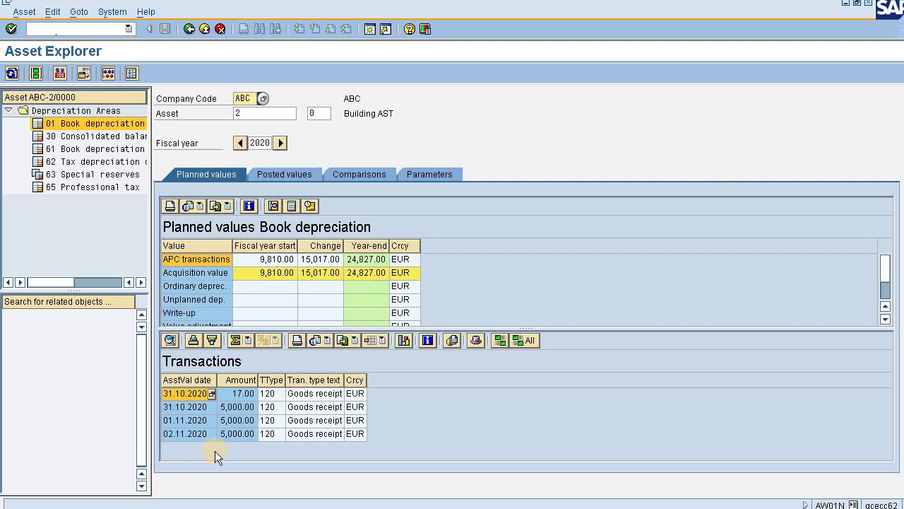
- Open the accounting document of the 02.11.2020 goods receipt transaction and examine its asset and GRIR line items
left_click(179, 434)
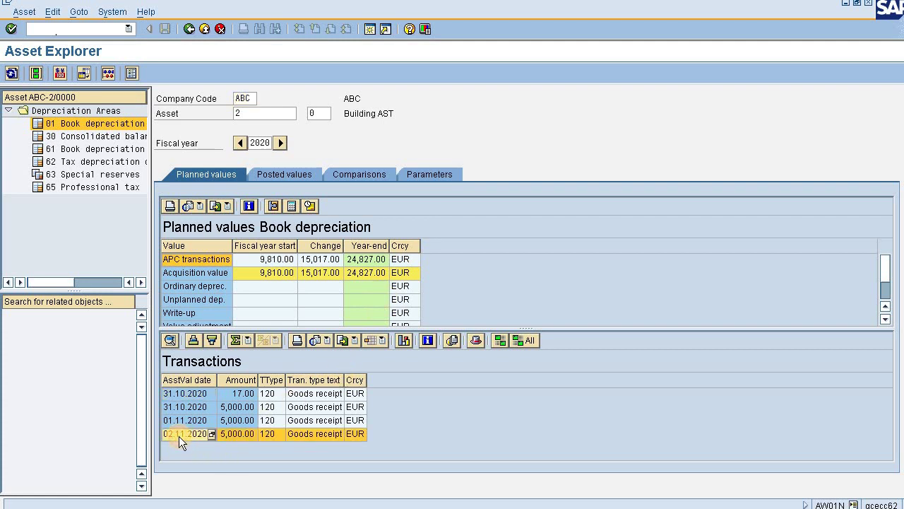
left_click(246, 433)
left_click(314, 433)
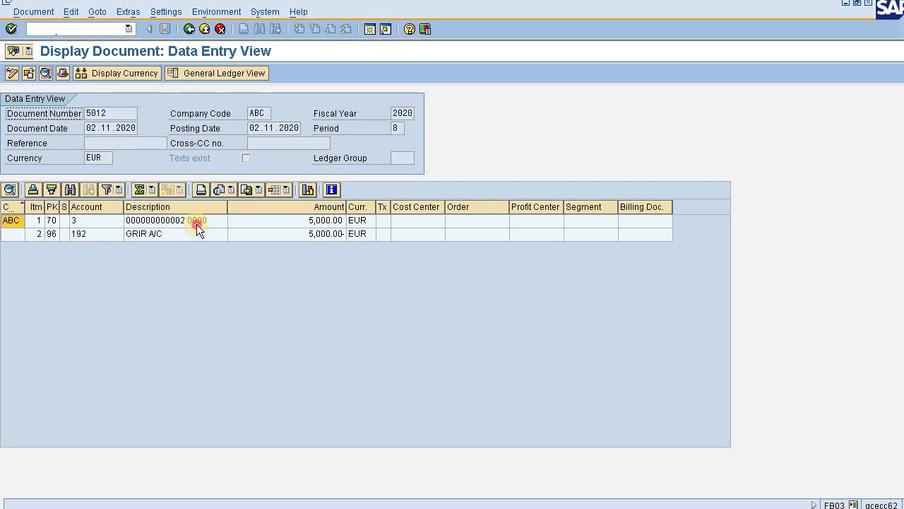
left_click(197, 224)
left_click(196, 233)
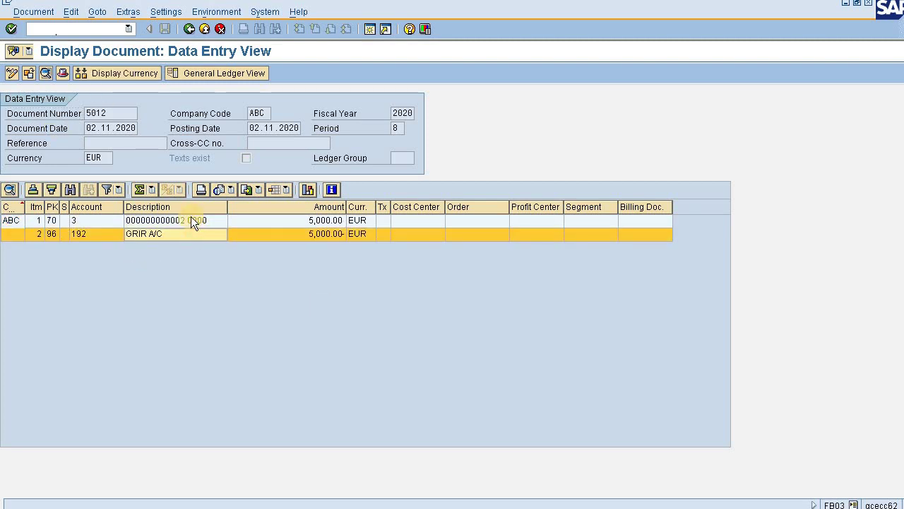
left_click(190, 217)
left_click(190, 231)
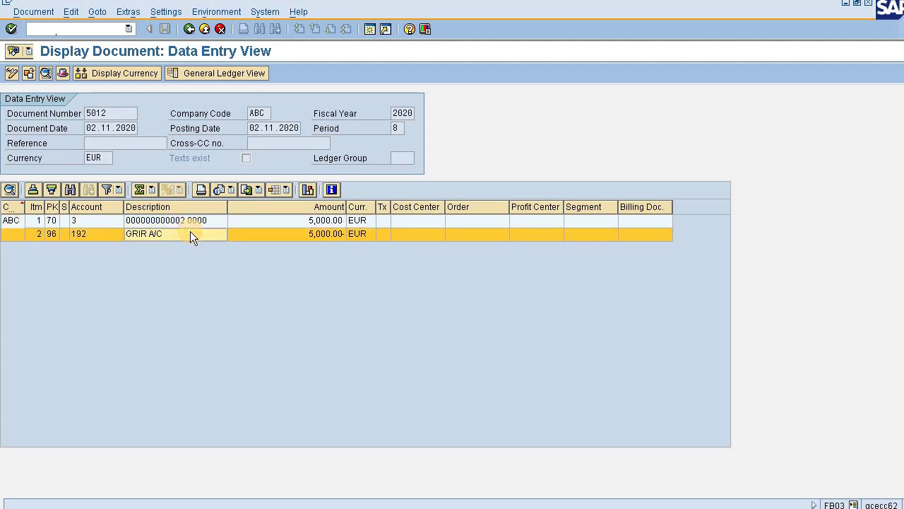
- Check the document header's type, transaction code, entry user and posting date, and return to the asset's values
left_click(64, 75)
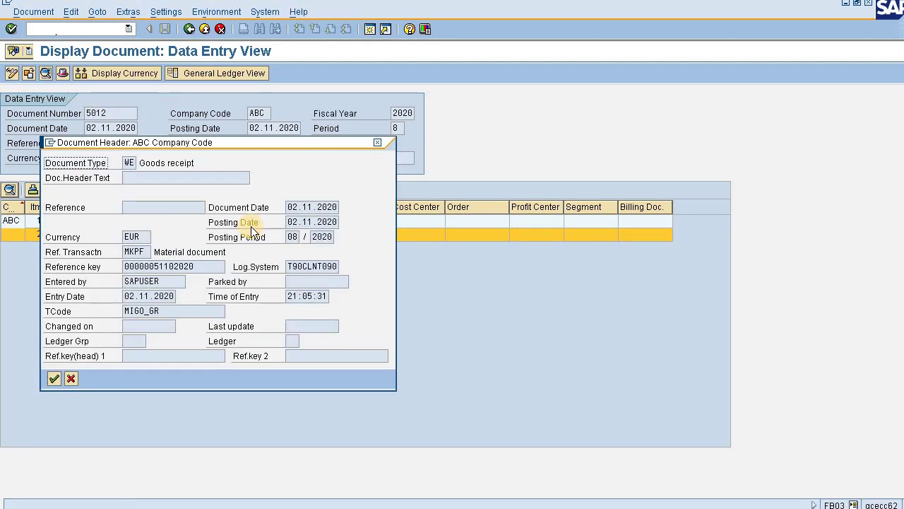
double_click(162, 311)
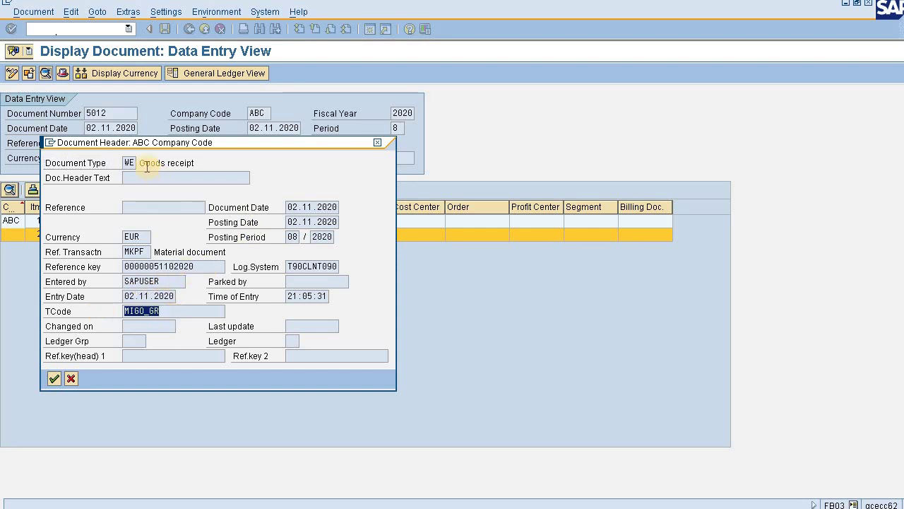
left_click_drag(138, 163, 108, 177)
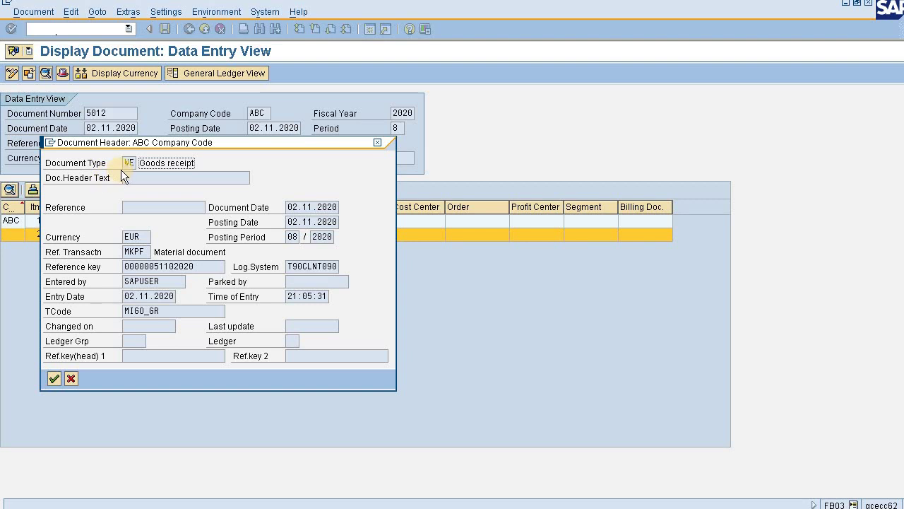
left_click_drag(130, 161, 159, 177)
left_click(176, 280)
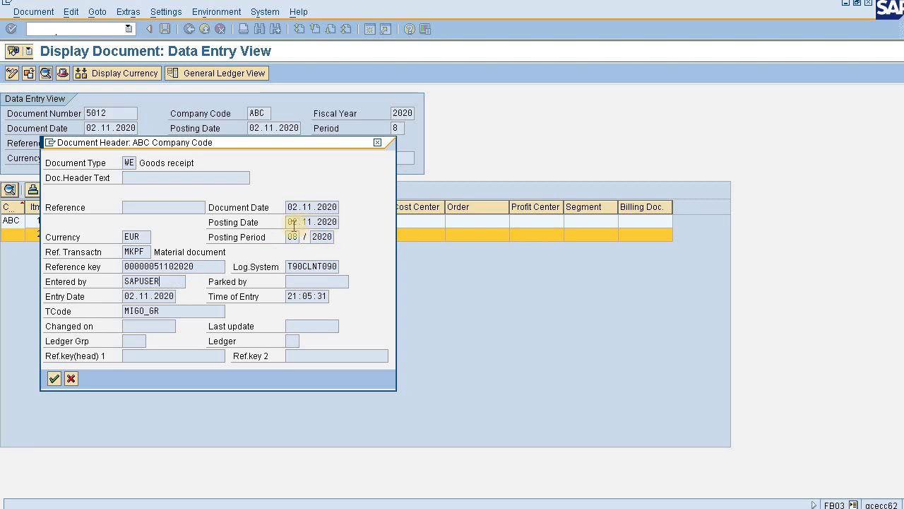
left_click_drag(288, 225, 355, 235)
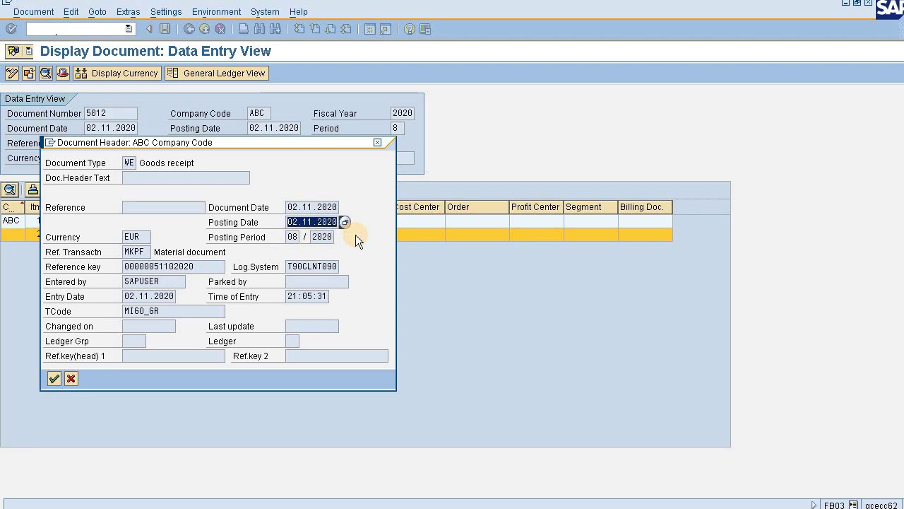
left_click(379, 141)
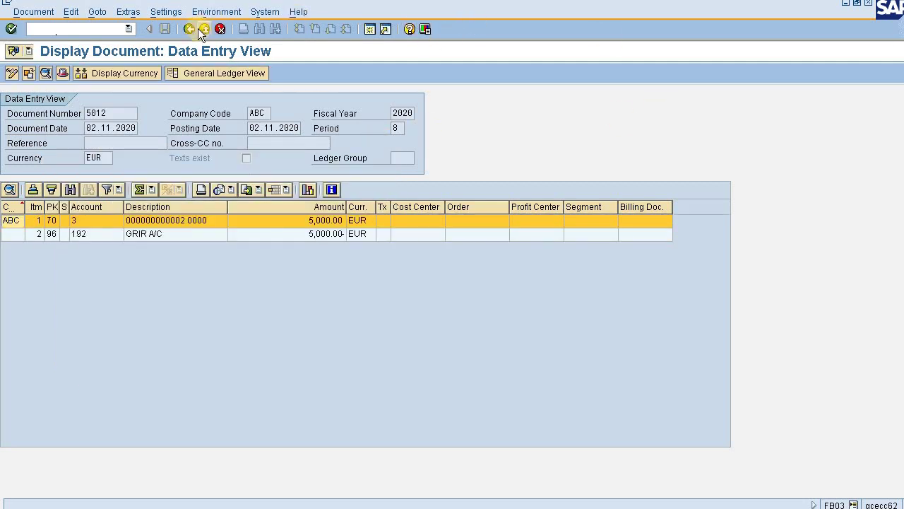
left_click(189, 29)
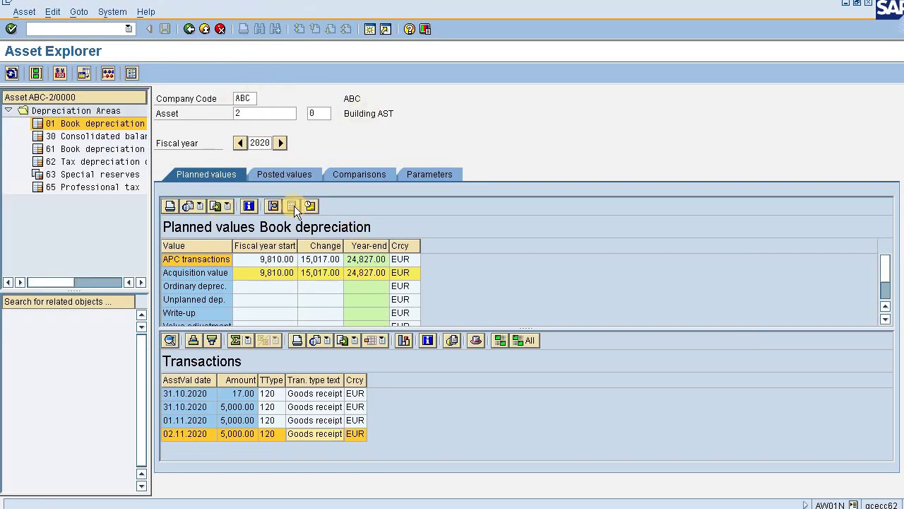
- Review the asset's posted values down to net book value, and return to the 02.11.2020 transaction in the planned values
left_click(298, 174)
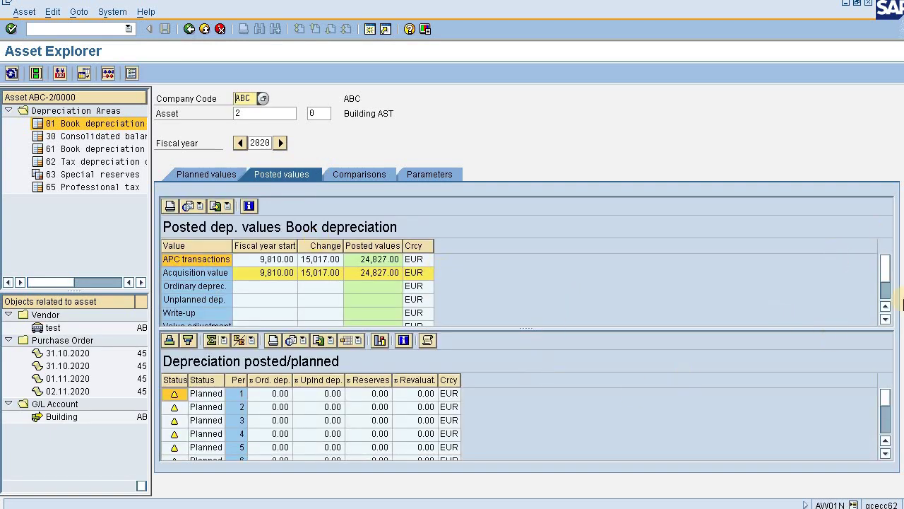
left_click(886, 319)
left_click(885, 320)
left_click(886, 319)
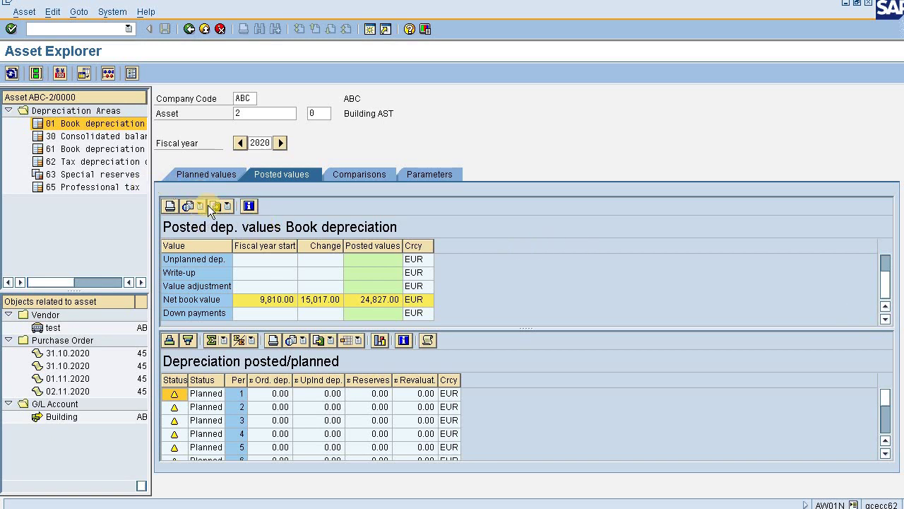
left_click(210, 177)
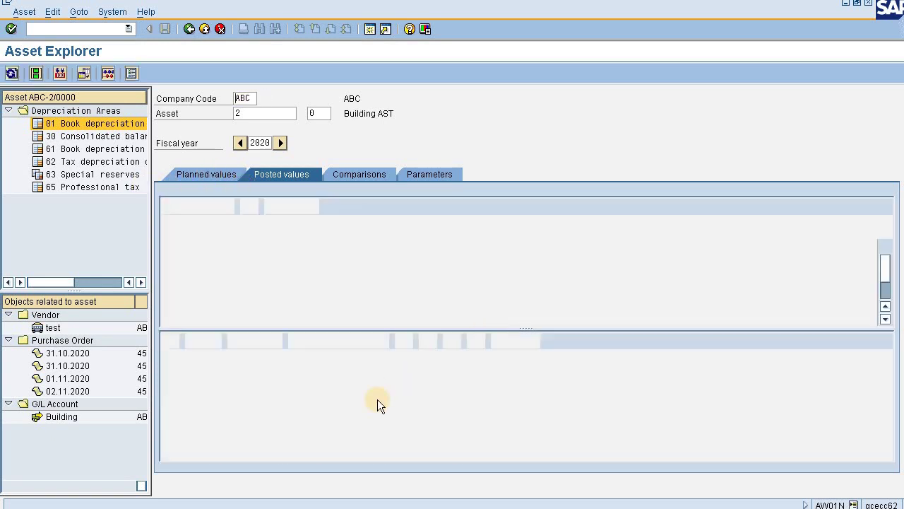
left_click(249, 432)
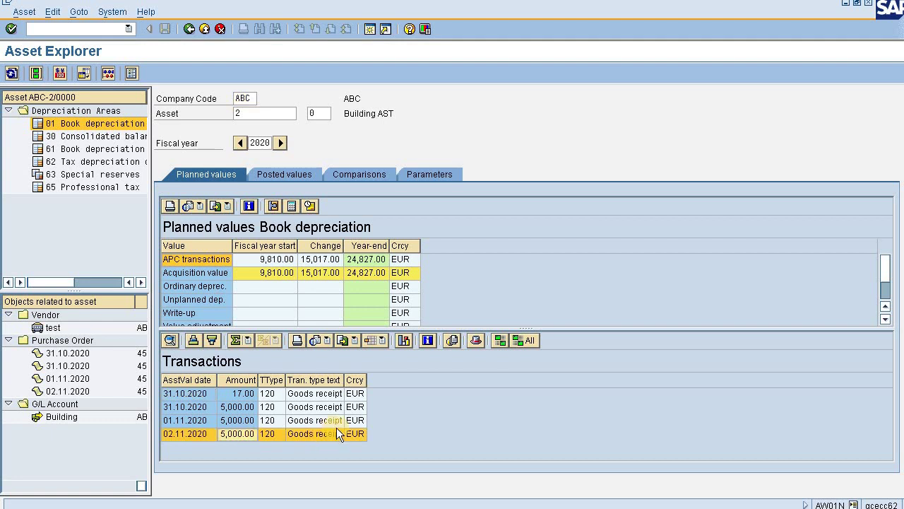